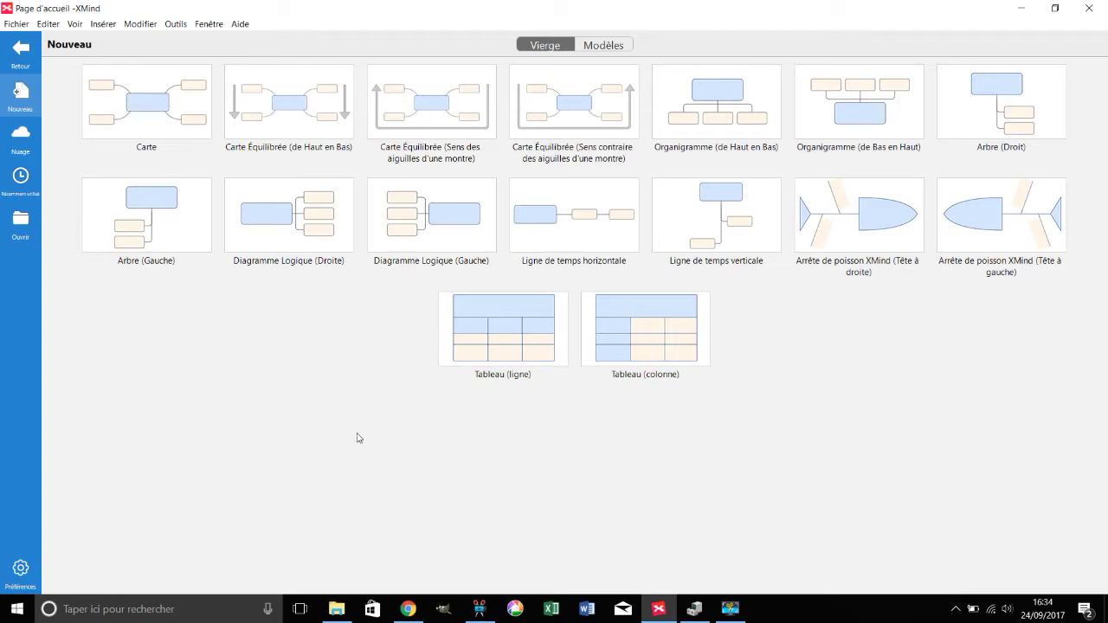
Create a new blank mind map with the Carte structure and the Professionnel theme.
{"action": "left_click", "coordinate": [131, 116]}
{"action": "left_click", "coordinate": [131, 116]}
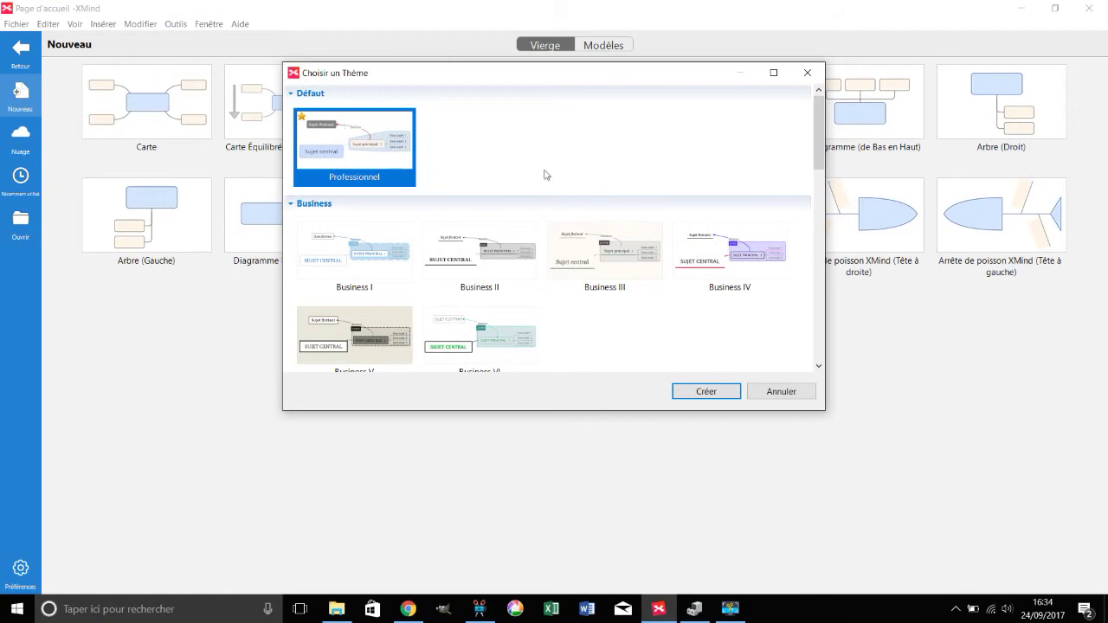
{"action": "left_click", "coordinate": [711, 394]}
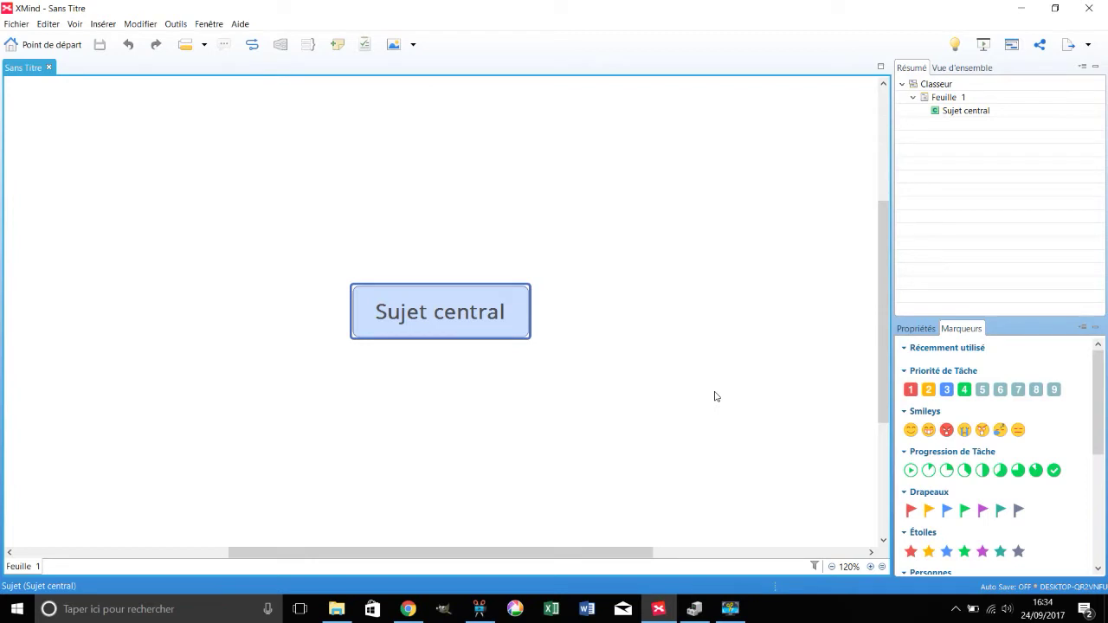
Rename the central topic "Anniversaire 4 ans".
{"action": "key", "text": "F2"}
{"action": "type", "text": "Anniv"}
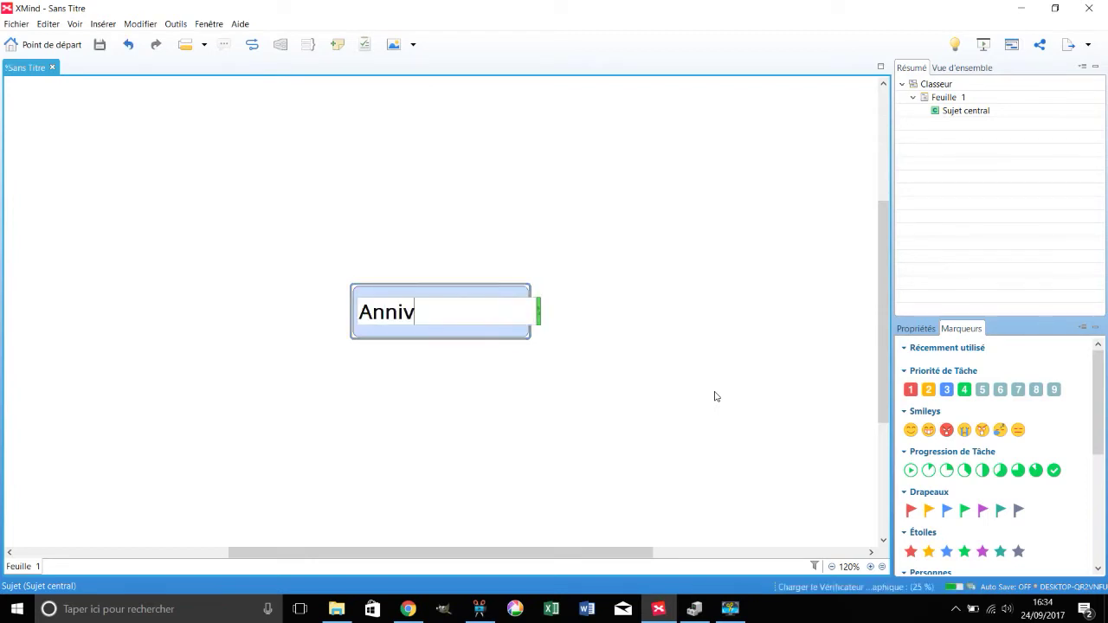
{"action": "type", "text": "ersaire"}
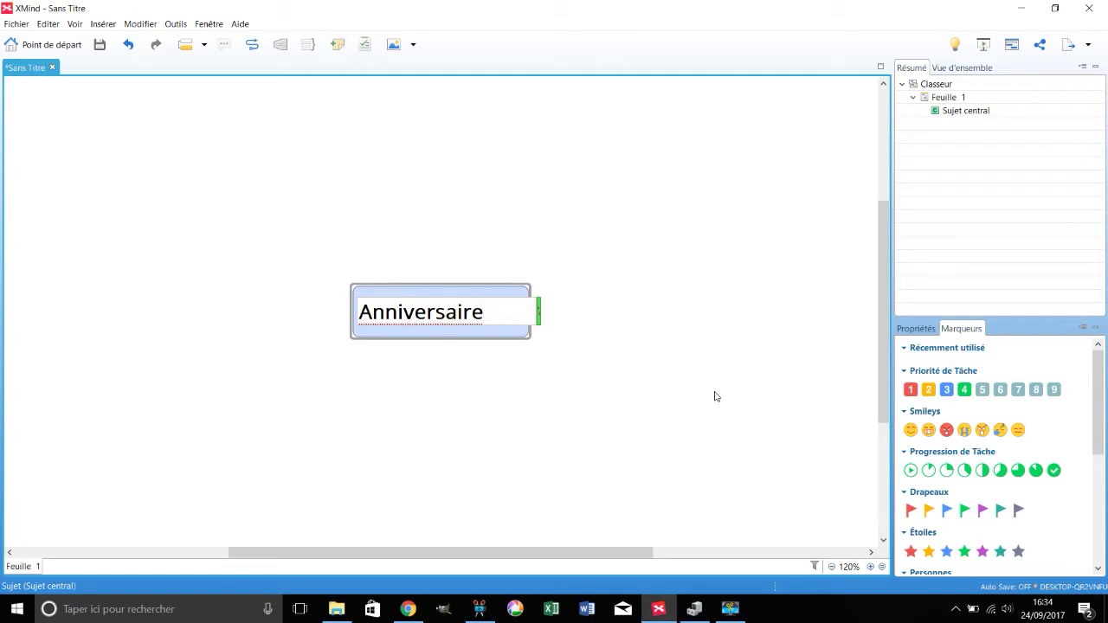
{"action": "type", "text": "4 ans"}
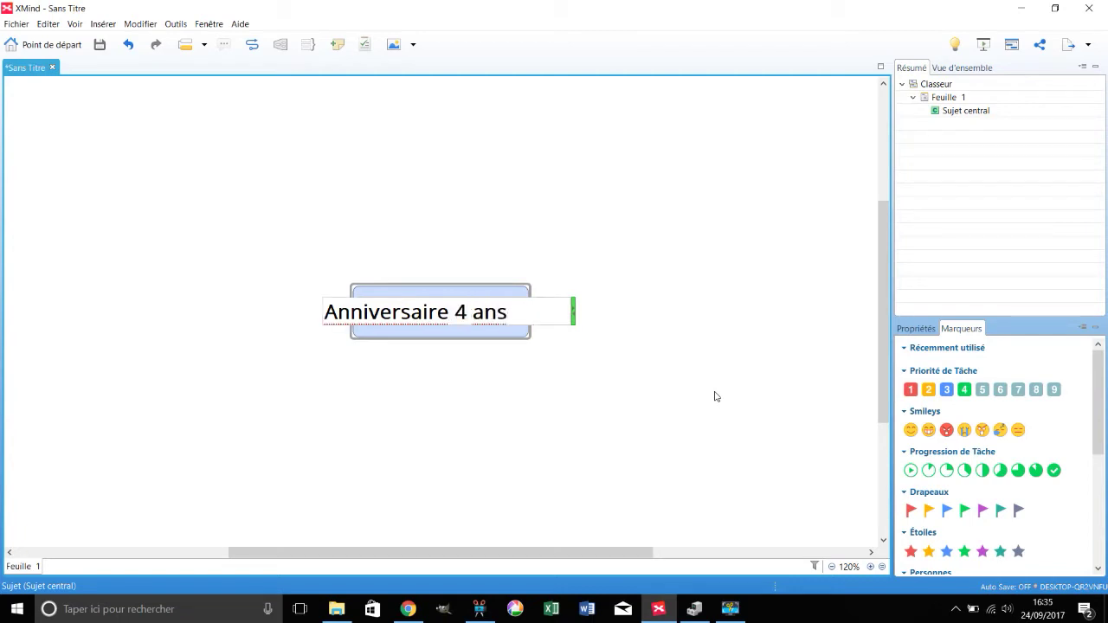
{"action": "key", "text": "Return"}
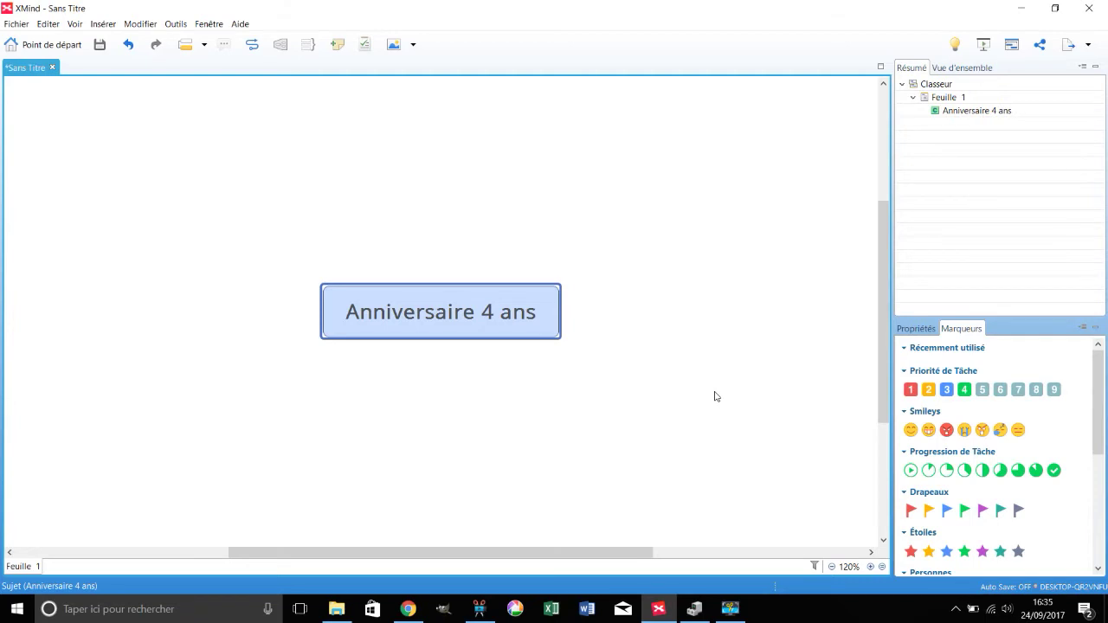
{"action": "left_click", "coordinate": [655, 187]}
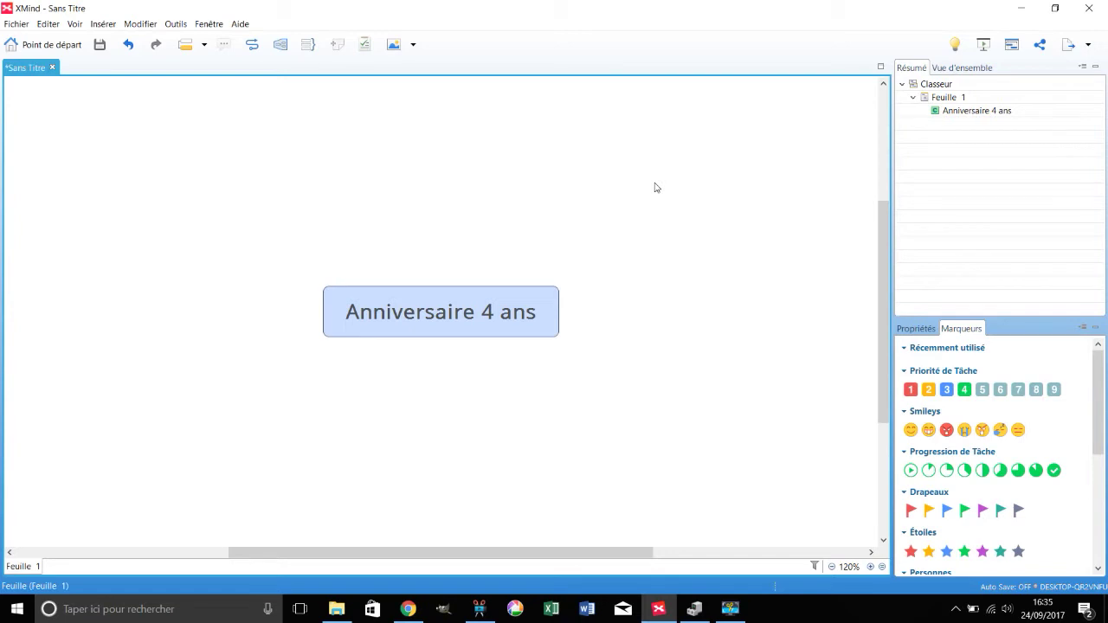
Add floating topics "Thème" and "Gâteau" above and to the right of the central topic.
{"action": "double_click", "coordinate": [597, 163]}
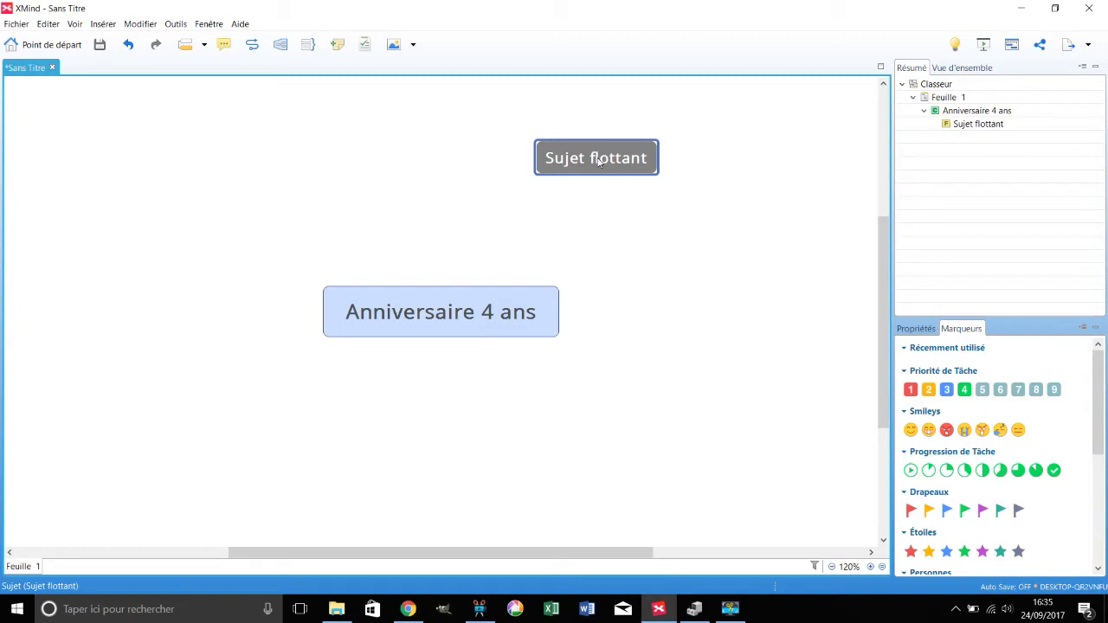
{"action": "type", "text": "Thème"}
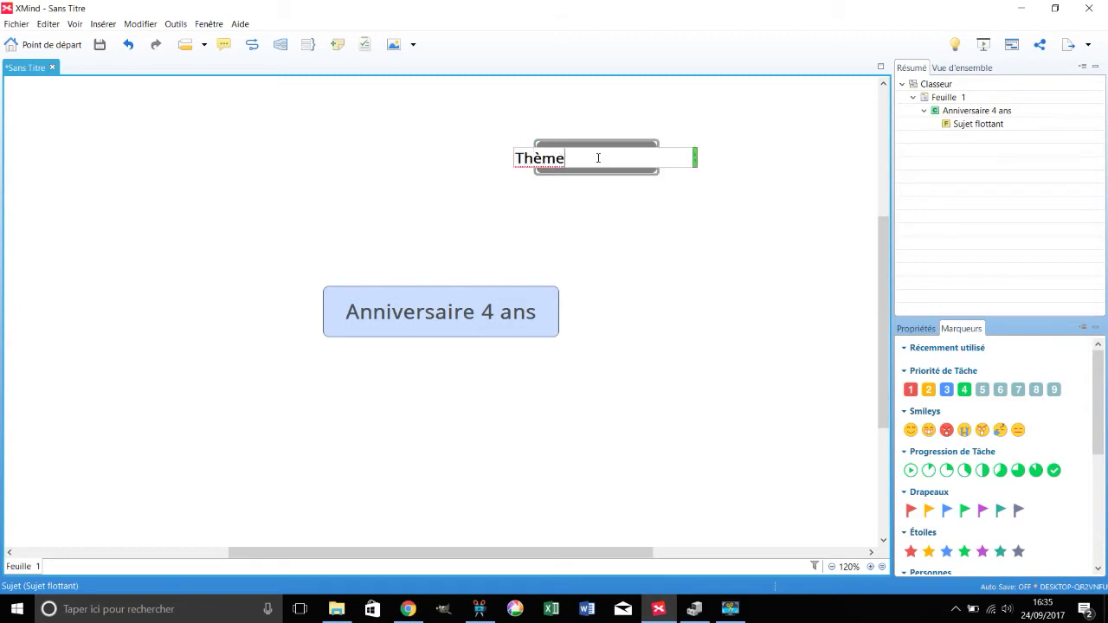
{"action": "key", "text": "Return"}
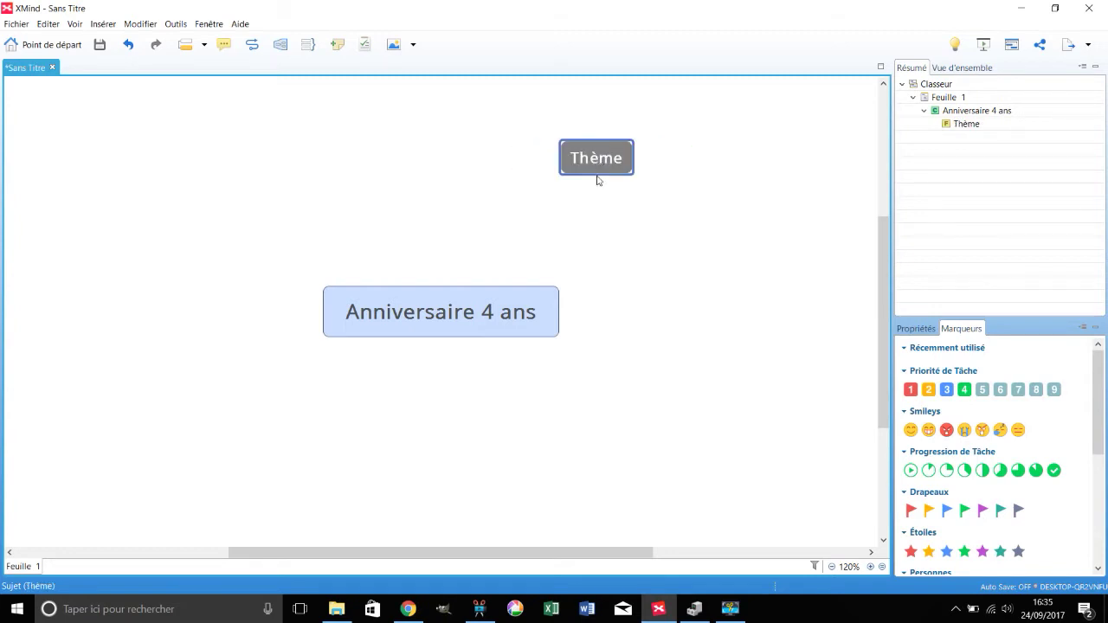
{"action": "double_click", "coordinate": [649, 273]}
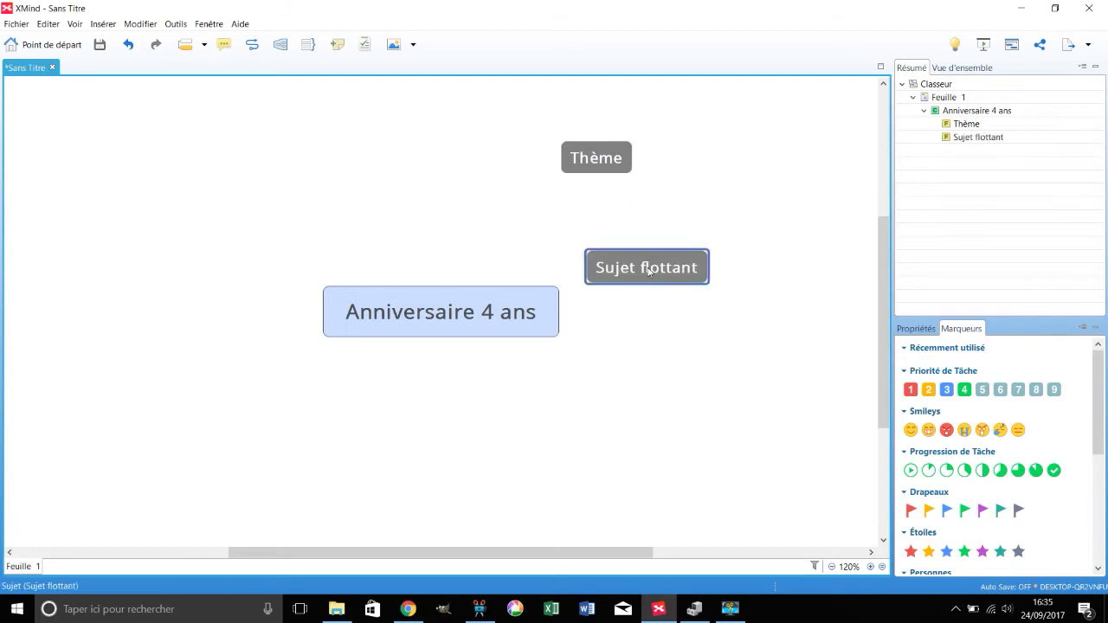
{"action": "type", "text": "Gâteau"}
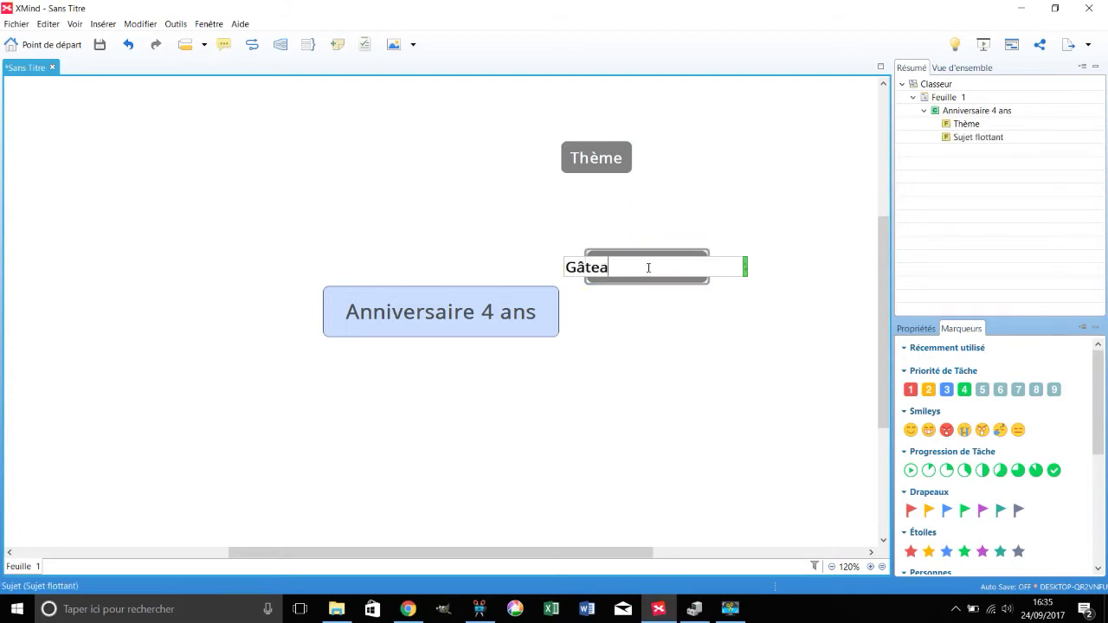
{"action": "key", "text": "Return"}
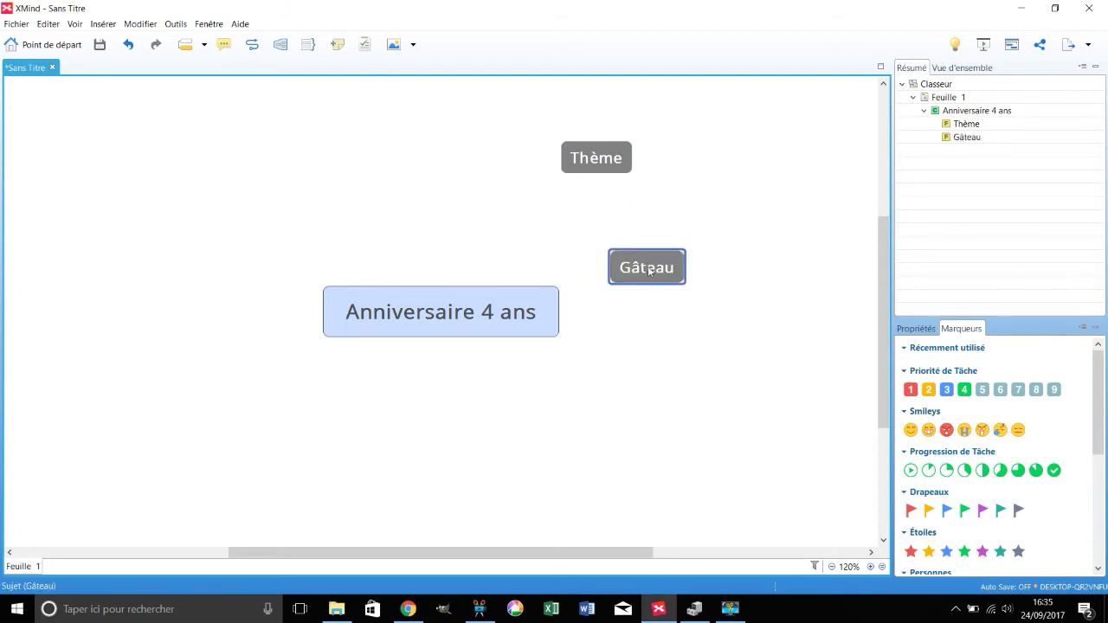
Add floating topics "Invitations" and "Date" one below the other, under the Gâteau topic.
{"action": "double_click", "coordinate": [645, 354]}
{"action": "type", "text": "Invitations"}
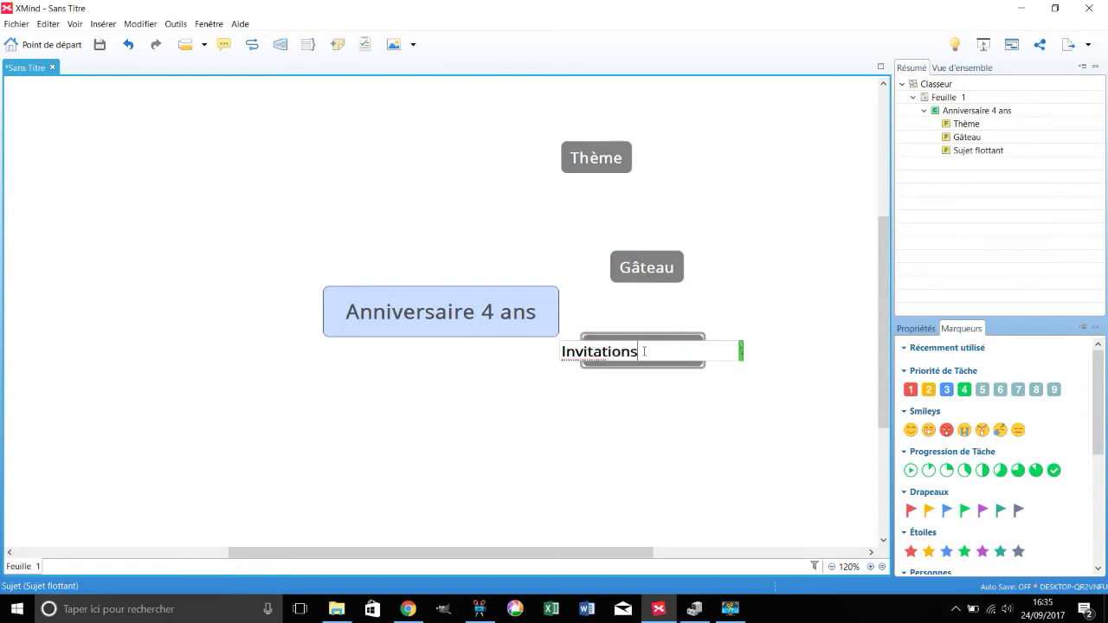
{"action": "key", "text": "Return"}
{"action": "double_click", "coordinate": [583, 437]}
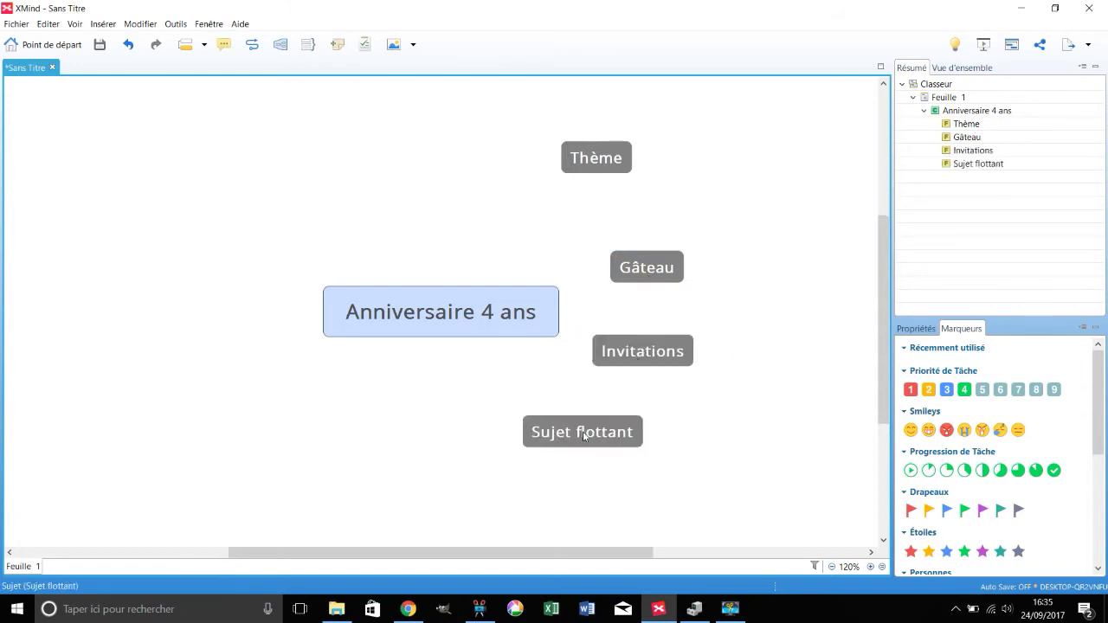
{"action": "type", "text": "Date"}
{"action": "key", "text": "Return"}
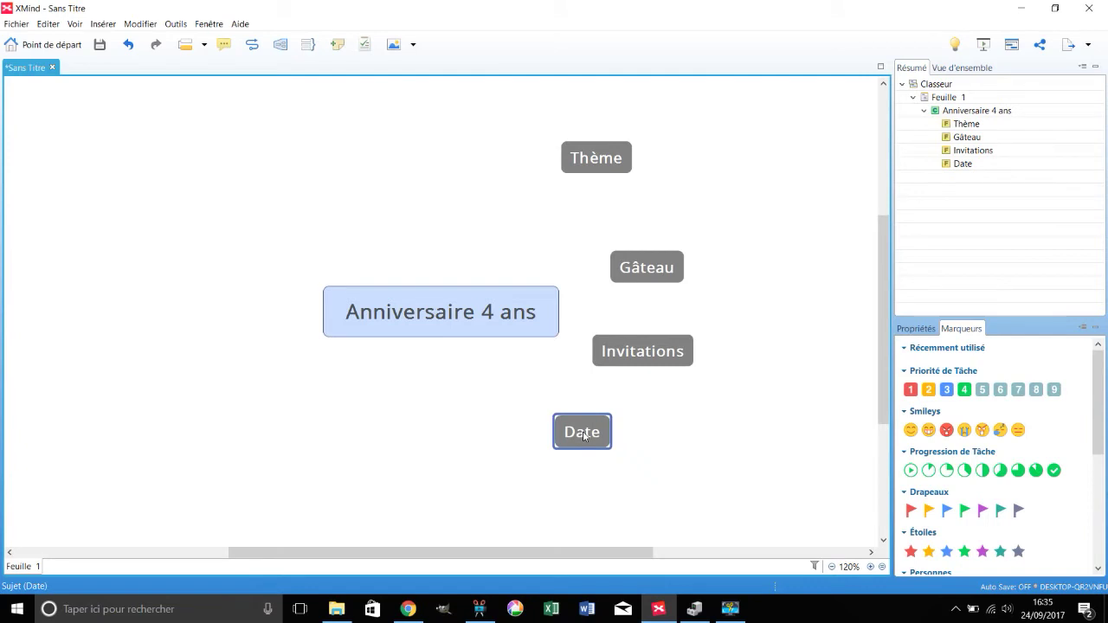
Create a floating topic "Samedi 7/10" beside Date and attach it to Date as a subtopic.
{"action": "left_click", "coordinate": [697, 443]}
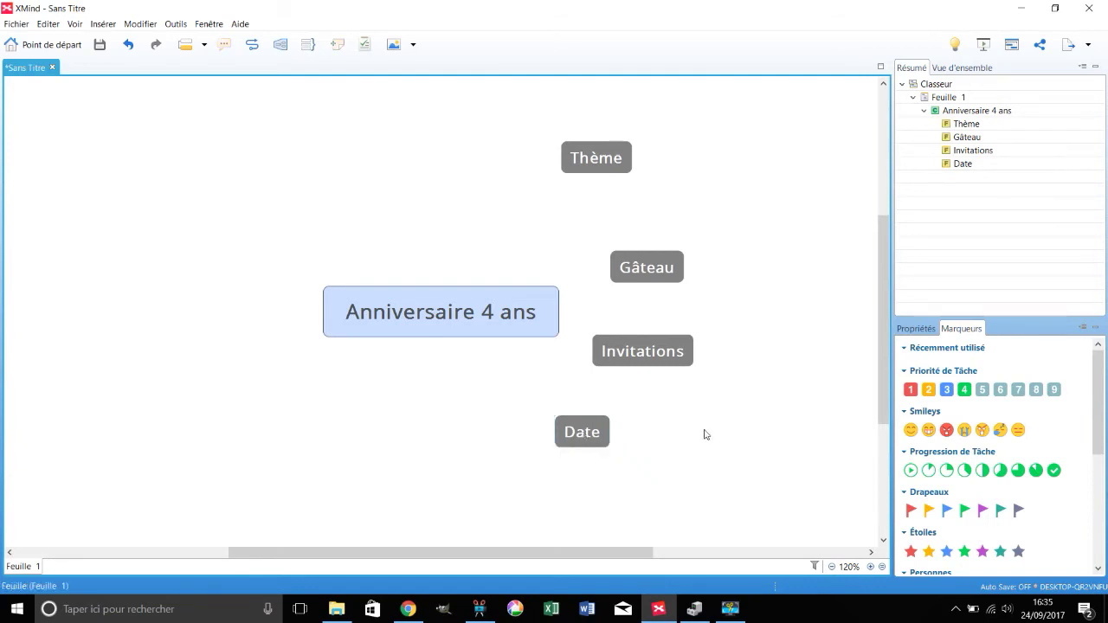
{"action": "double_click", "coordinate": [705, 435]}
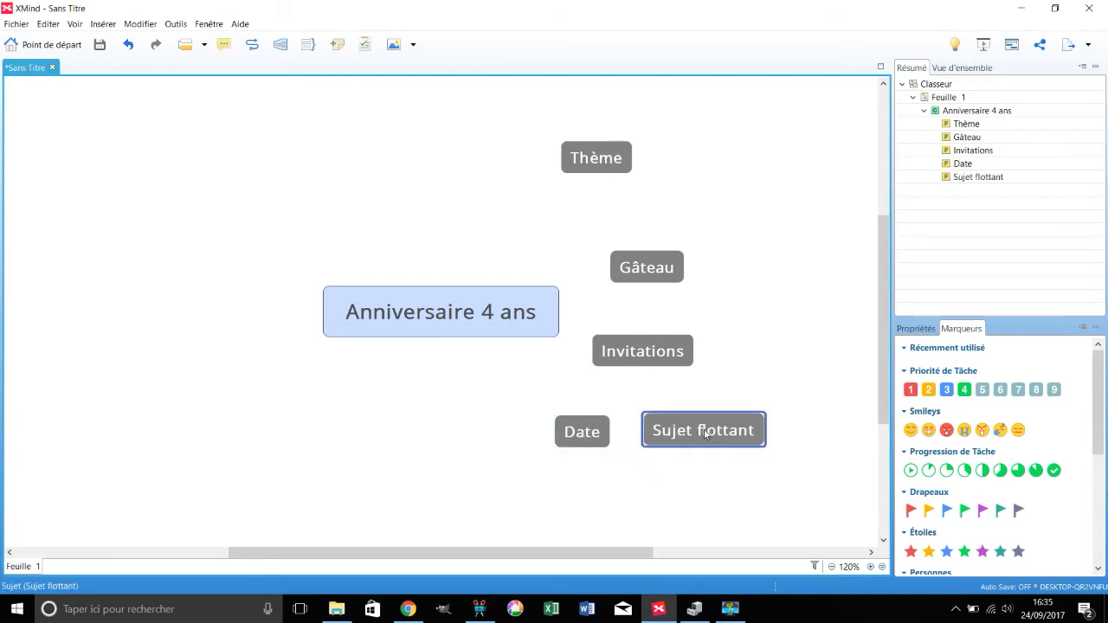
{"action": "type", "text": "Samedi 7/1"}
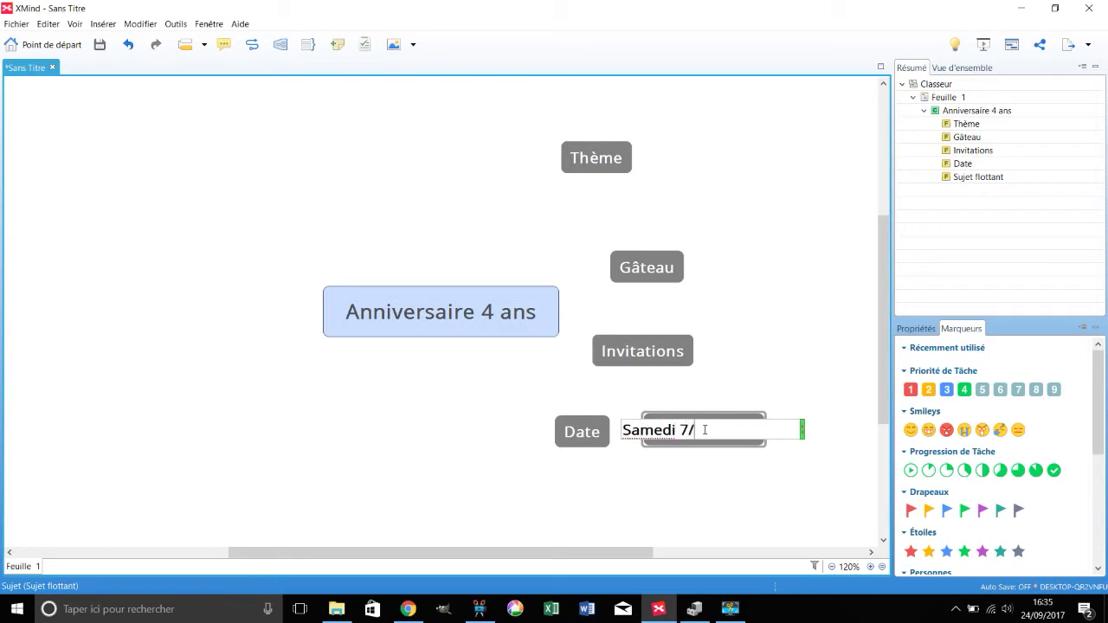
{"action": "type", "text": "0"}
{"action": "key", "text": "Return"}
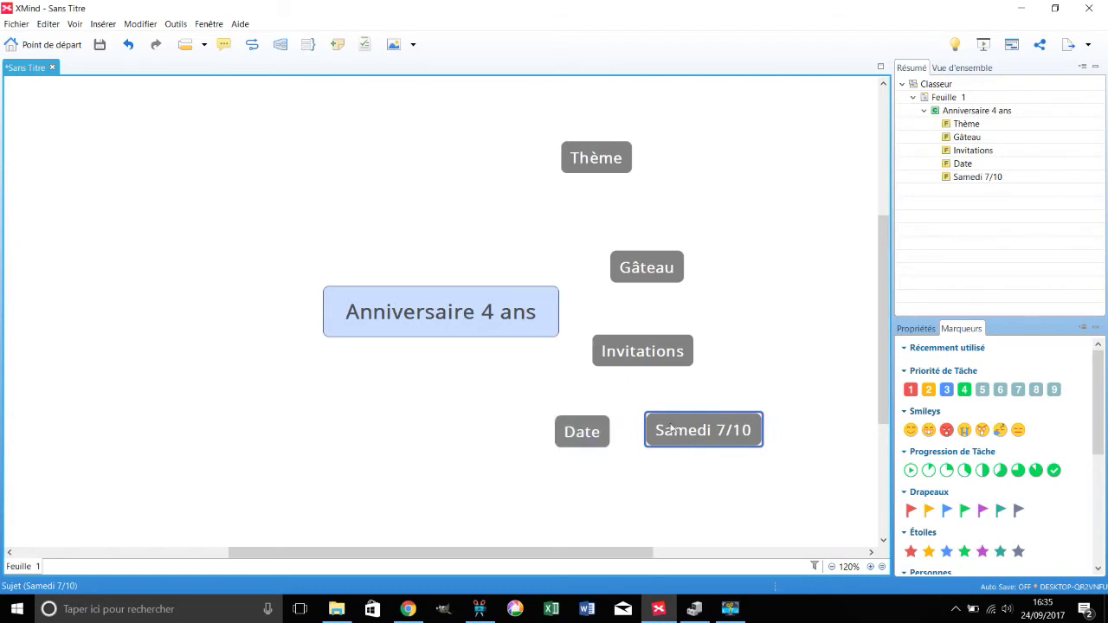
{"action": "left_click_drag", "start_coordinate": [685, 430], "coordinate": [688, 430]}
{"action": "left_click", "coordinate": [764, 381]}
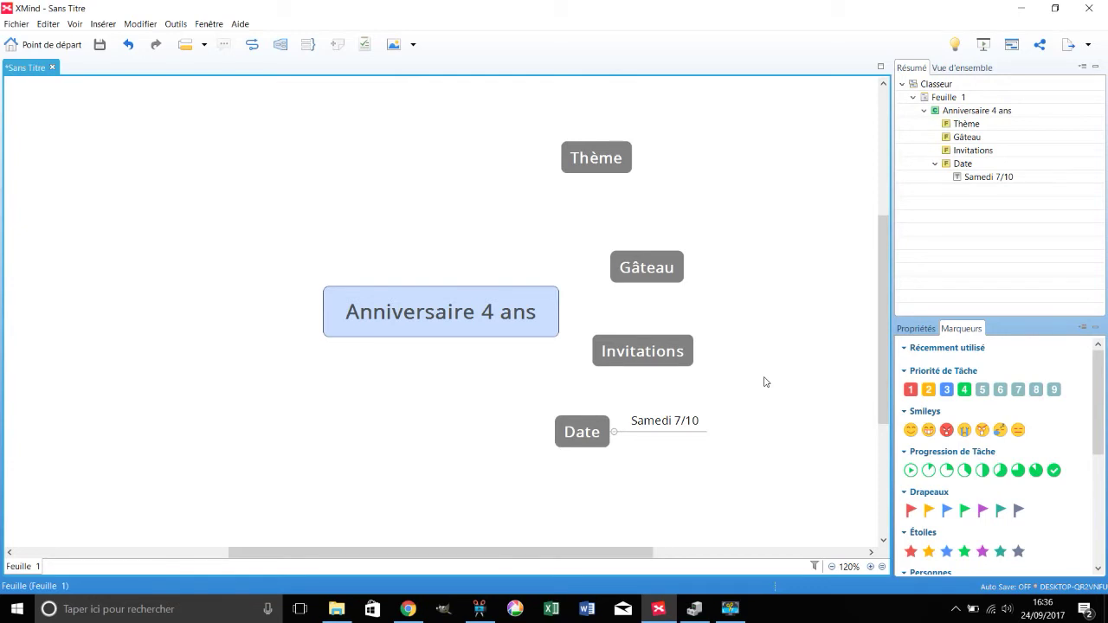
Create a floating topic "Chevaliers" below the central topic and attach it to Thème as a subtopic.
{"action": "double_click", "coordinate": [328, 430]}
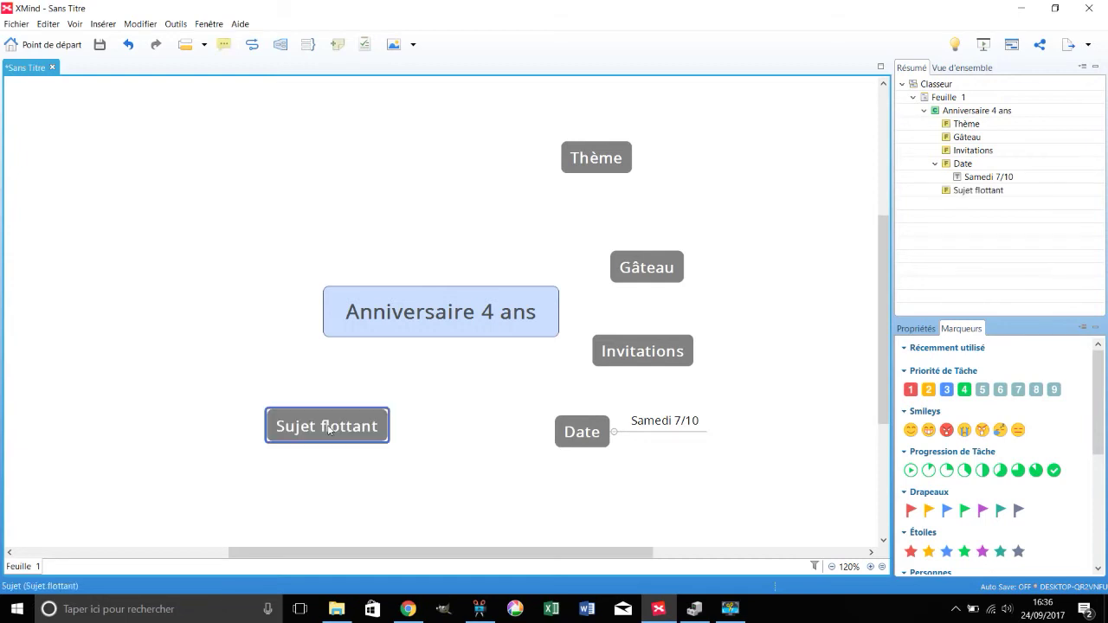
{"action": "type", "text": "Chevaliers"}
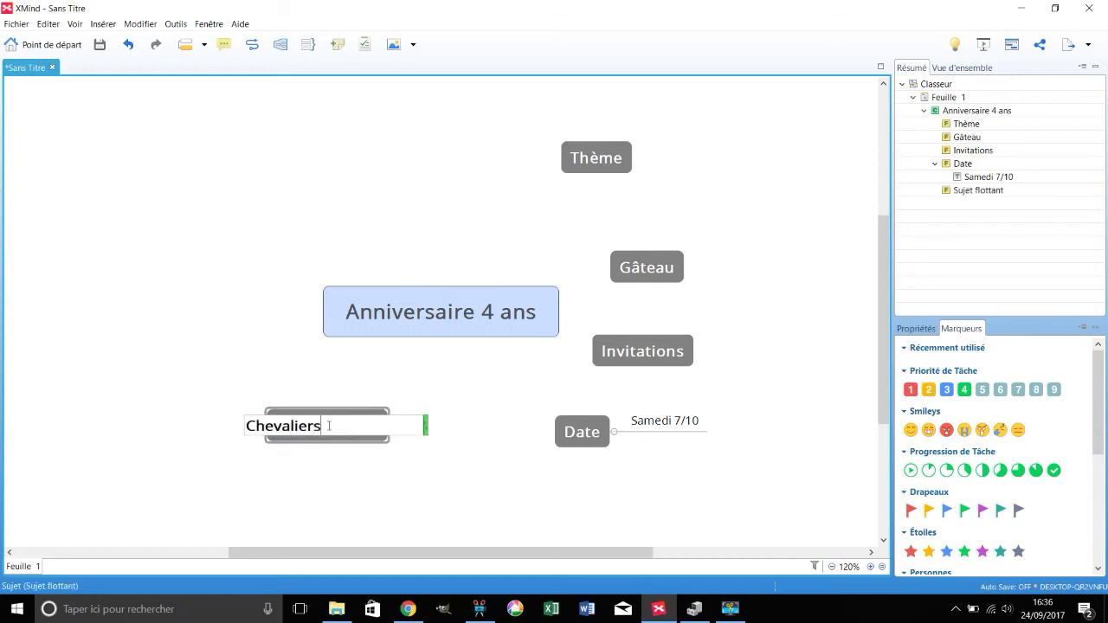
{"action": "key", "text": "Return"}
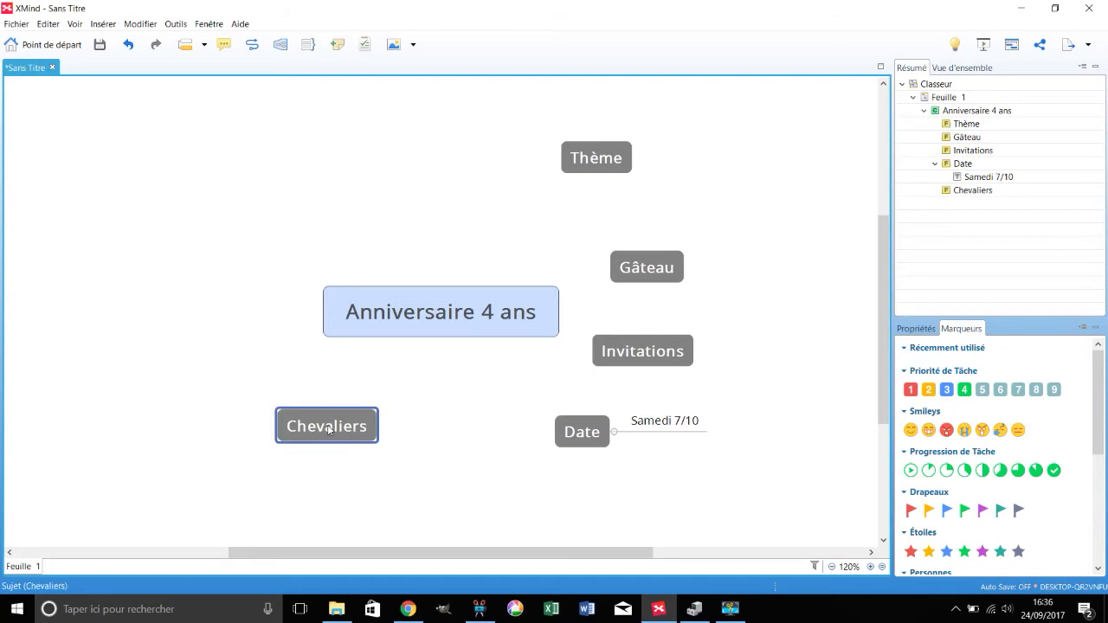
{"action": "left_click_drag", "start_coordinate": [315, 426], "coordinate": [733, 156]}
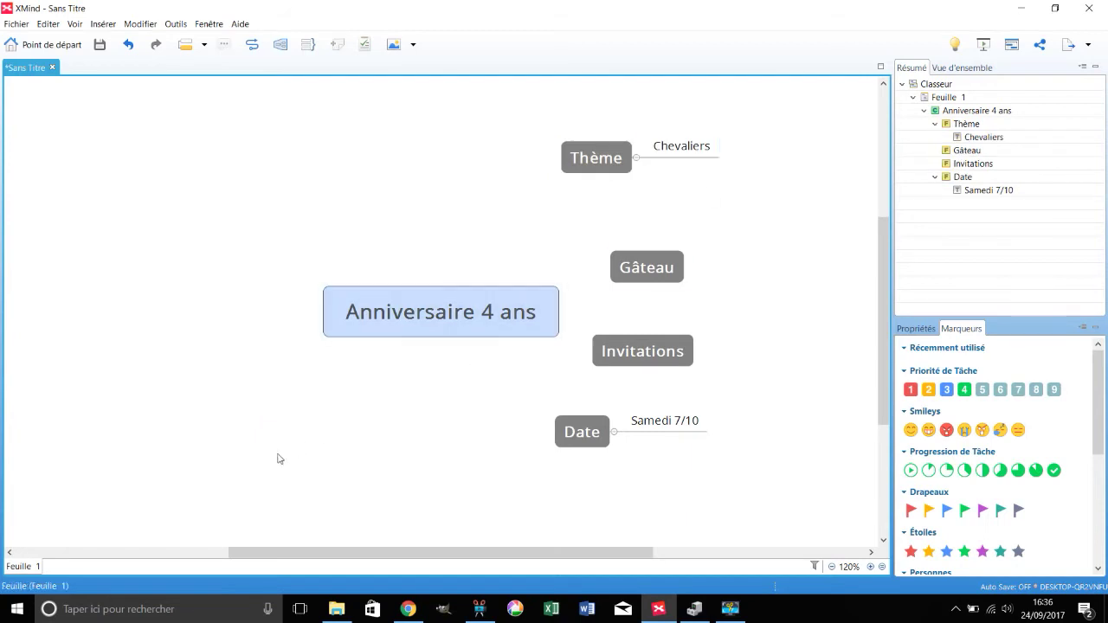
Add floating topics "Invités" and "Animations" side by side, below and to the left of the central topic.
{"action": "double_click", "coordinate": [221, 421]}
{"action": "type", "text": "Inv"}
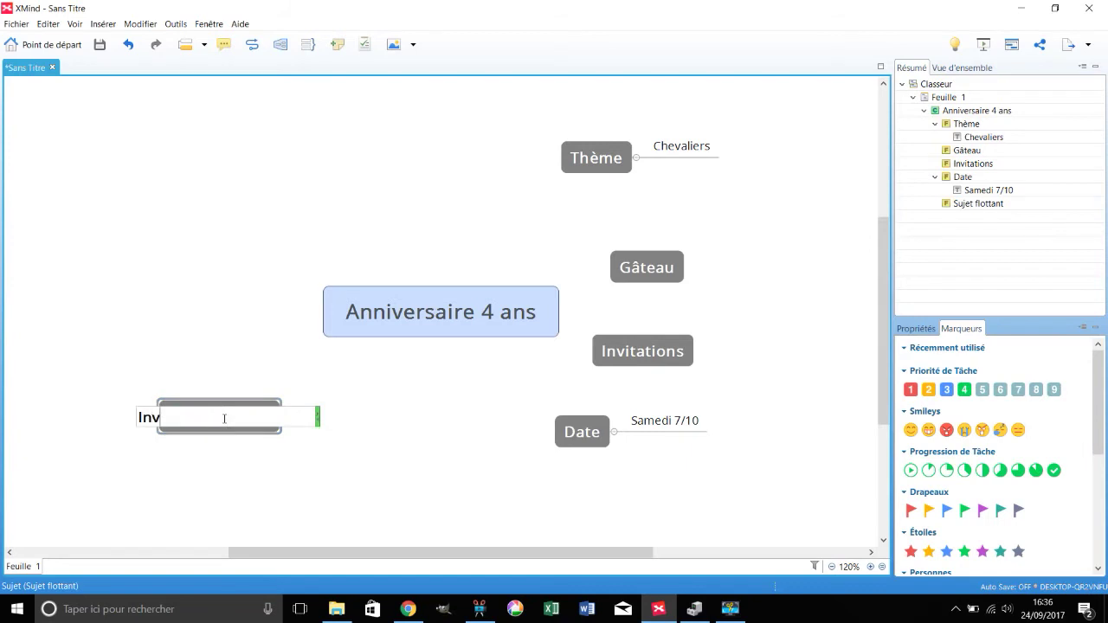
{"action": "type", "text": "ités"}
{"action": "key", "text": "Return"}
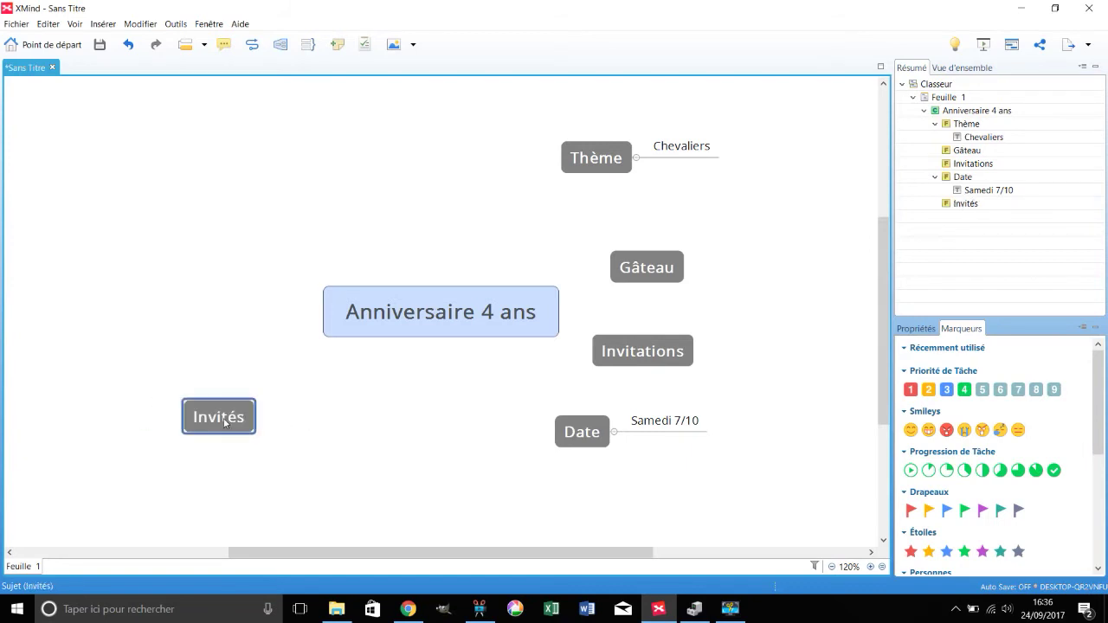
{"action": "double_click", "coordinate": [341, 423]}
{"action": "type", "text": "Animations"}
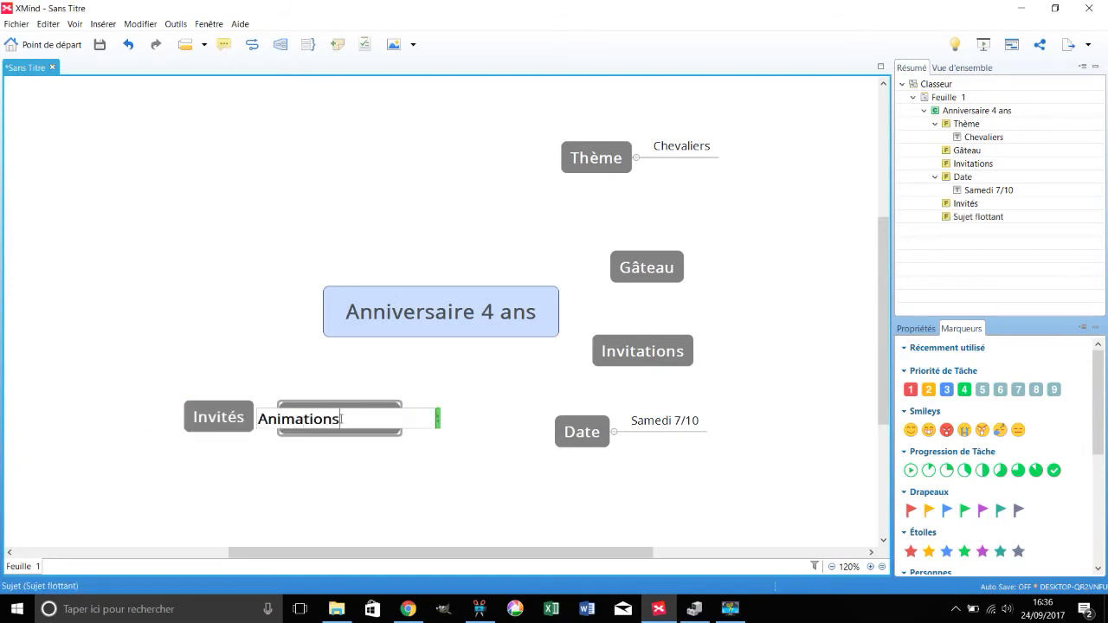
{"action": "key", "text": "Return"}
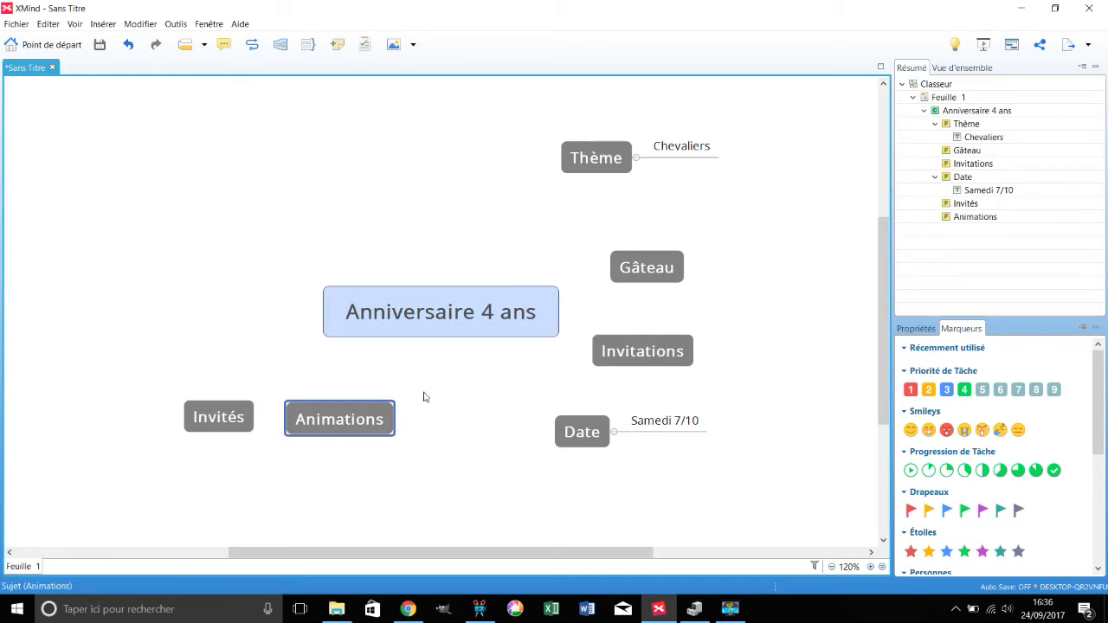
Insert a subtopic "de 15h à 17h" under the Date topic, alongside Samedi 7/10.
{"action": "left_click", "coordinate": [584, 469]}
{"action": "left_click", "coordinate": [585, 439]}
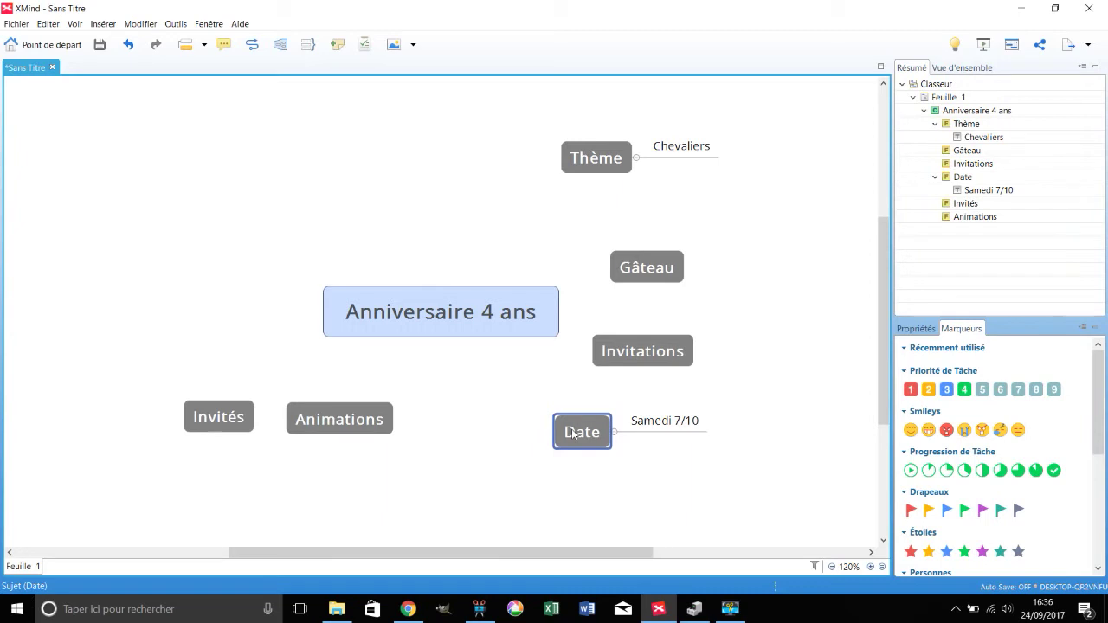
{"action": "left_click", "coordinate": [27, 28]}
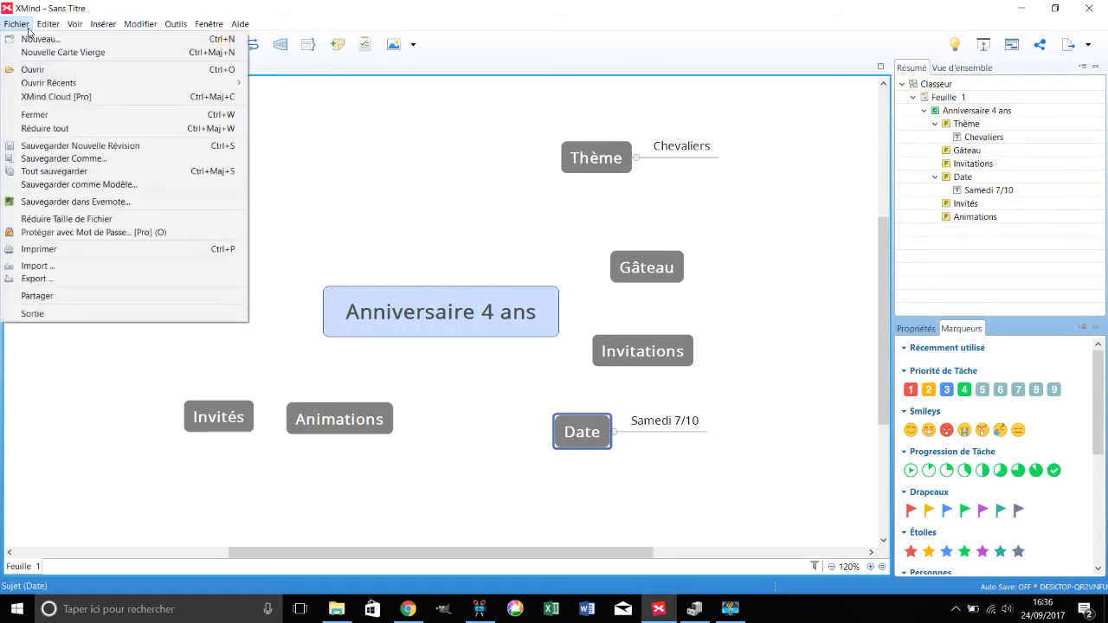
{"action": "mouse_move", "coordinate": [78, 25]}
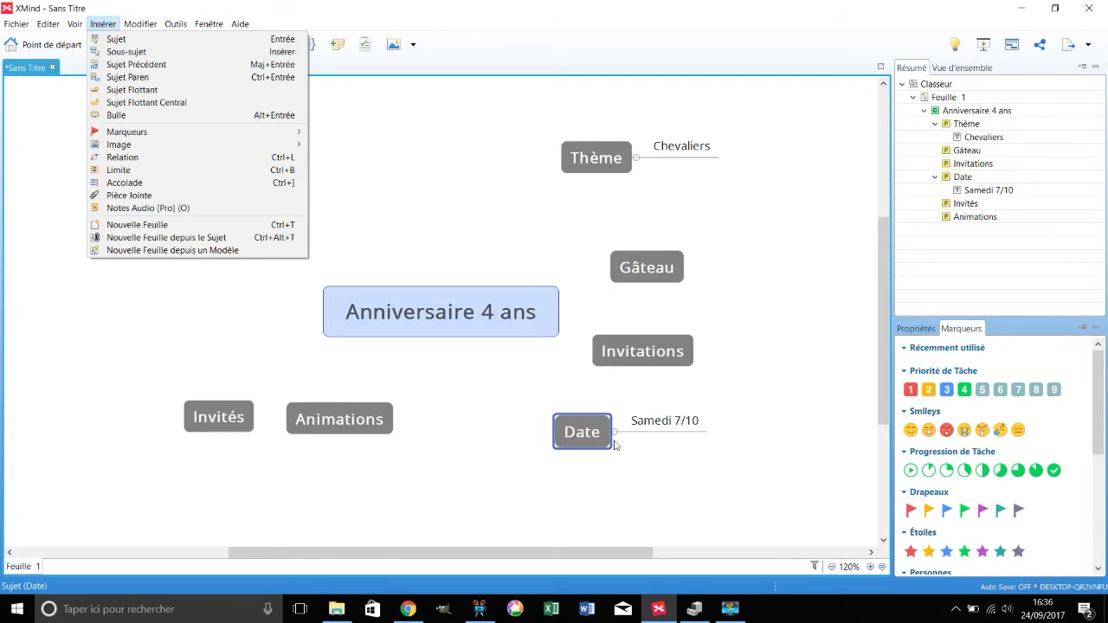
{"action": "left_click", "coordinate": [180, 52]}
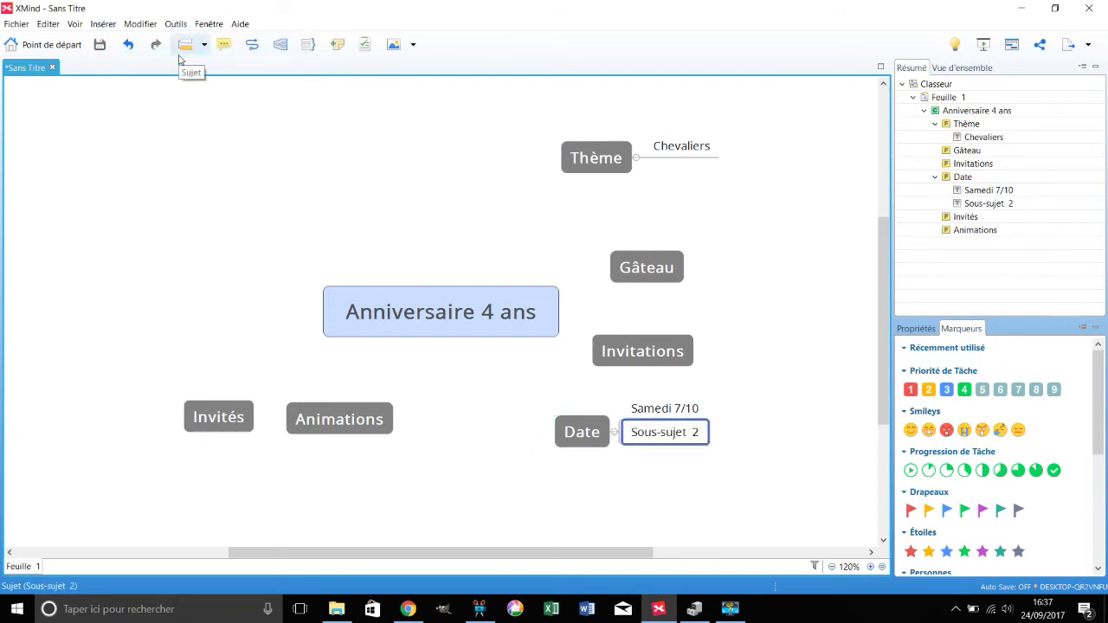
{"action": "type", "text": "de"}
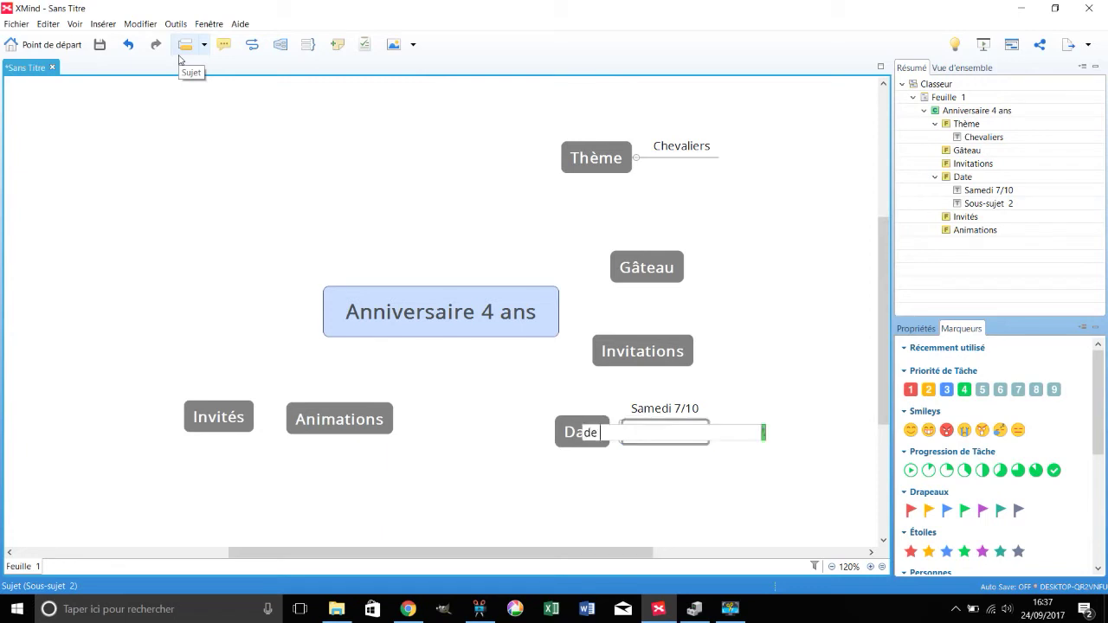
{"action": "type", "text": " 15h à "}
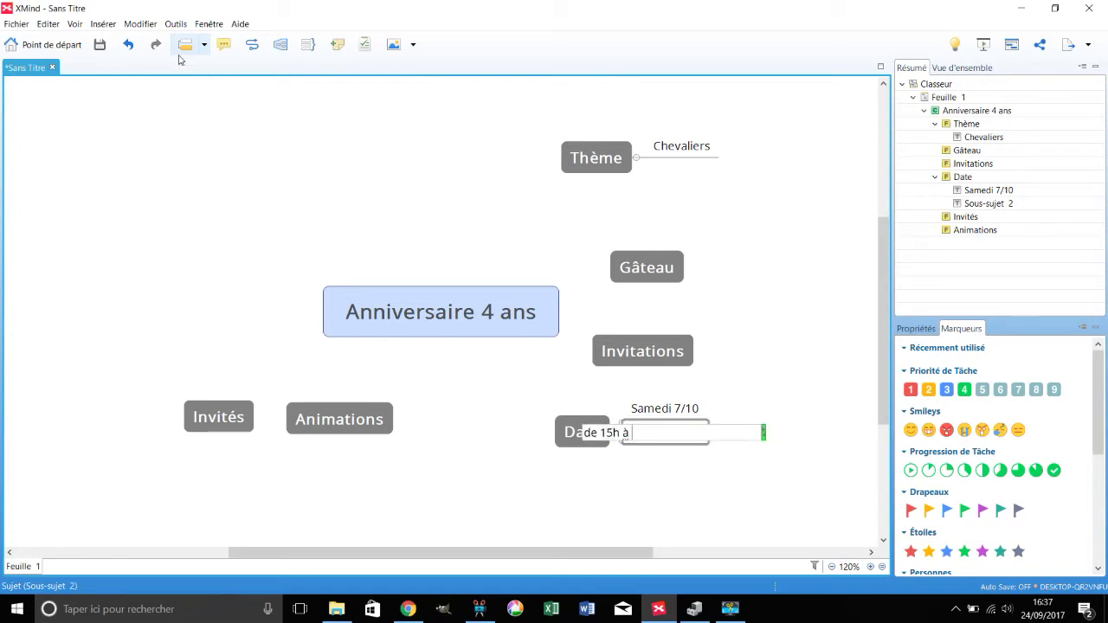
{"action": "type", "text": "17h"}
{"action": "key", "text": "Return"}
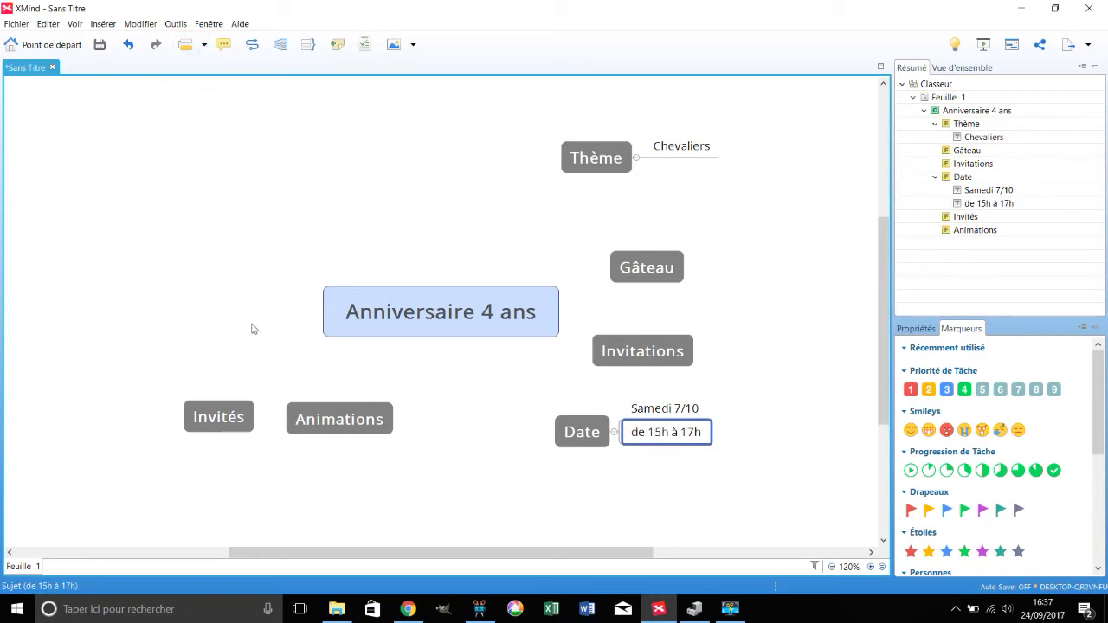
Attach the floating topics Date, Thème, Invités, Invitations, Animations and Gâteau to the central topic as main branches.
{"action": "left_click", "coordinate": [580, 438]}
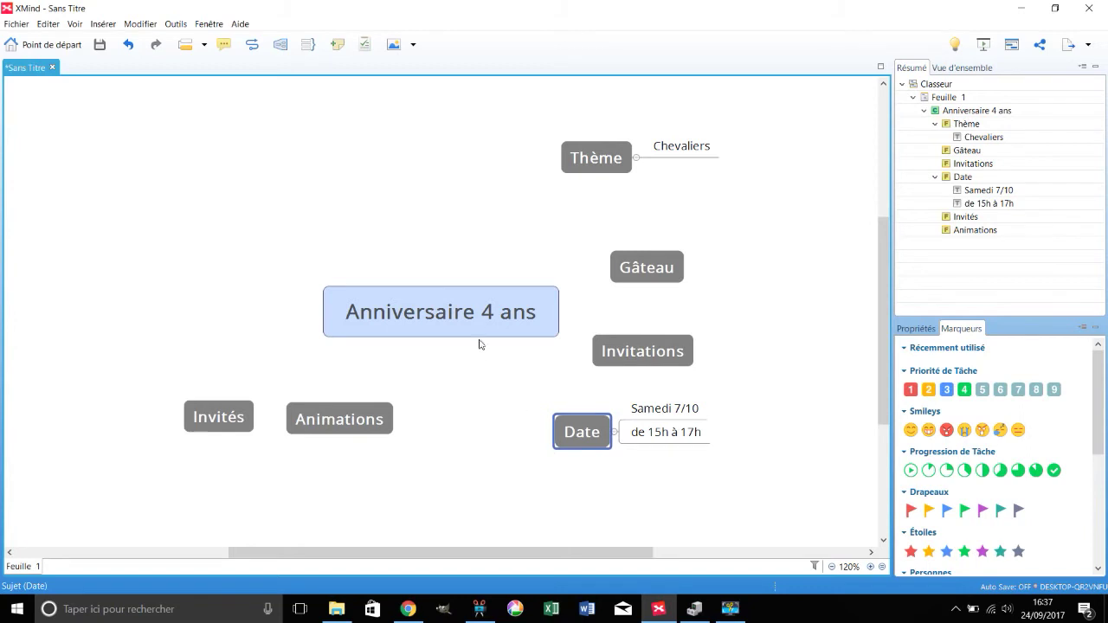
{"action": "left_click_drag", "start_coordinate": [588, 439], "coordinate": [573, 361]}
{"action": "left_click_drag", "start_coordinate": [596, 149], "coordinate": [544, 223]}
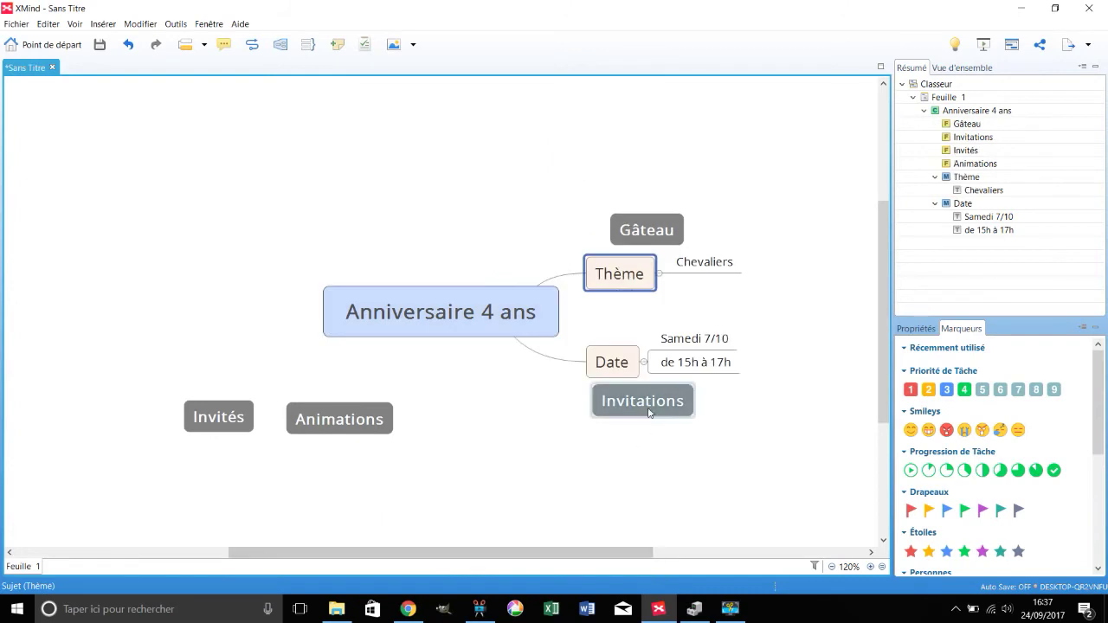
{"action": "left_click_drag", "start_coordinate": [218, 416], "coordinate": [597, 328]}
{"action": "left_click_drag", "start_coordinate": [607, 391], "coordinate": [498, 382]}
{"action": "left_click_drag", "start_coordinate": [339, 419], "coordinate": [430, 378]}
{"action": "left_click_drag", "start_coordinate": [638, 217], "coordinate": [638, 217]}
{"action": "left_click", "coordinate": [664, 473]}
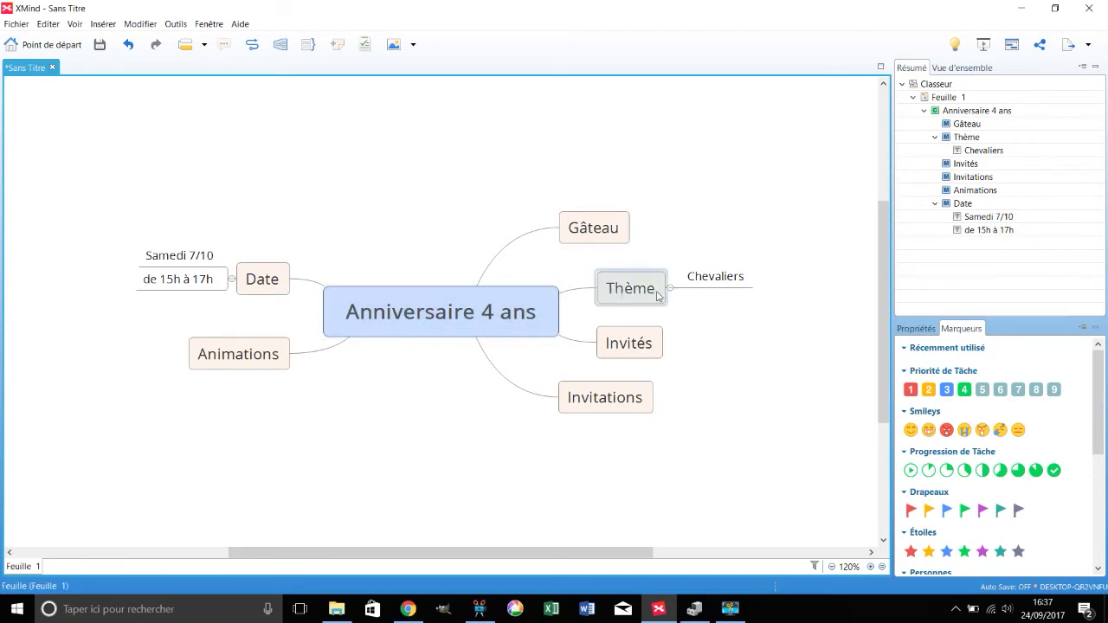
Insert two blank subtopics under Chevaliers and delete them again.
{"action": "left_click", "coordinate": [719, 281]}
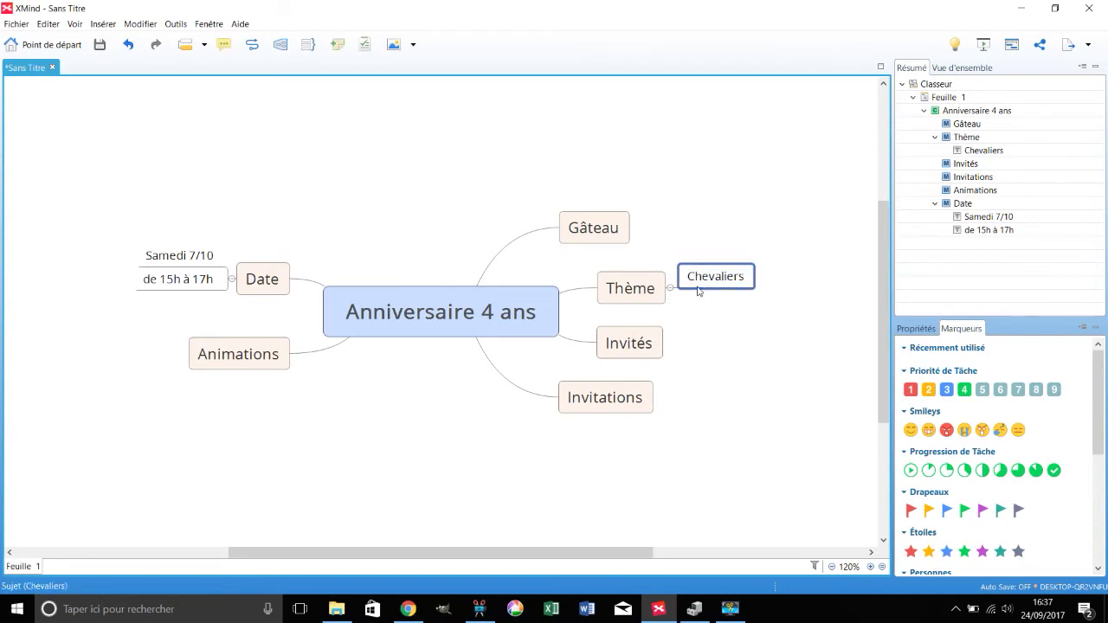
{"action": "left_click", "coordinate": [98, 25]}
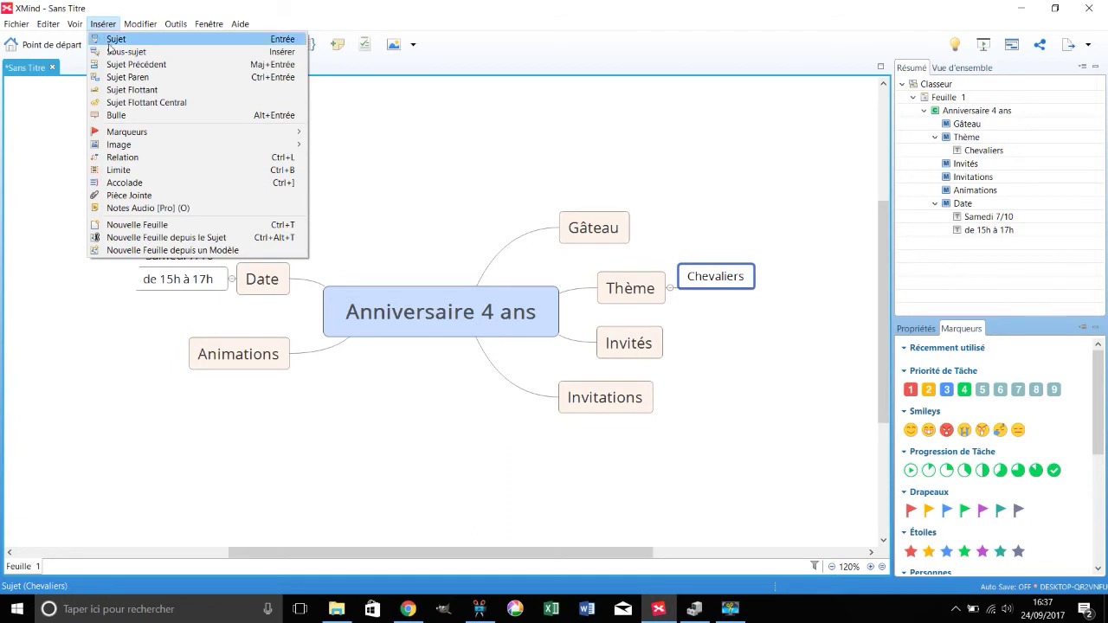
{"action": "left_click", "coordinate": [114, 54]}
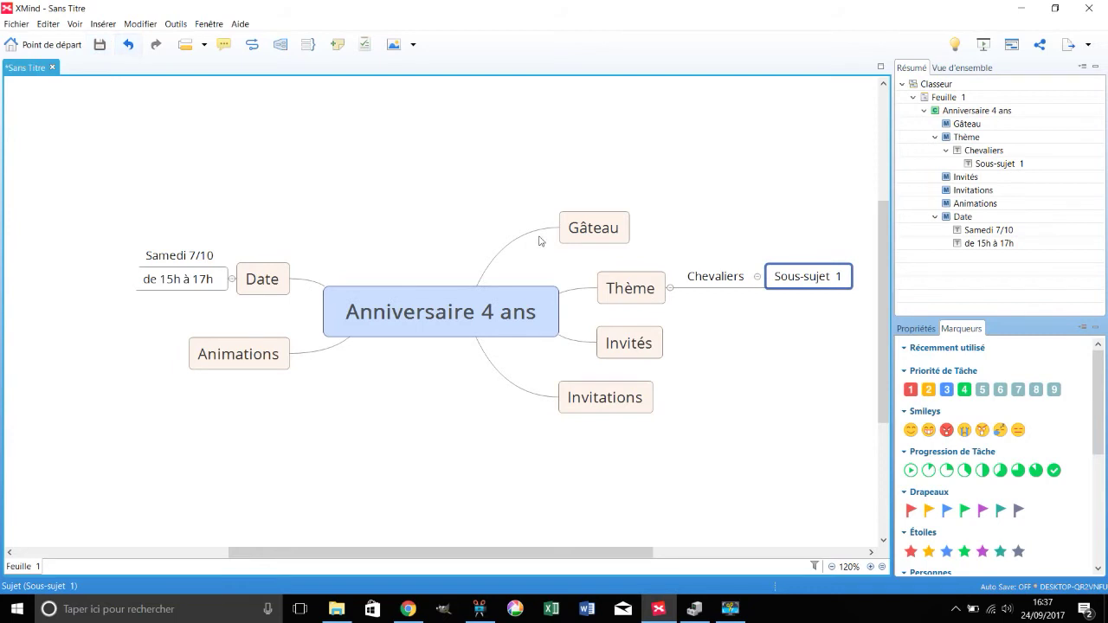
{"action": "left_click", "coordinate": [745, 284]}
{"action": "left_click", "coordinate": [103, 24]}
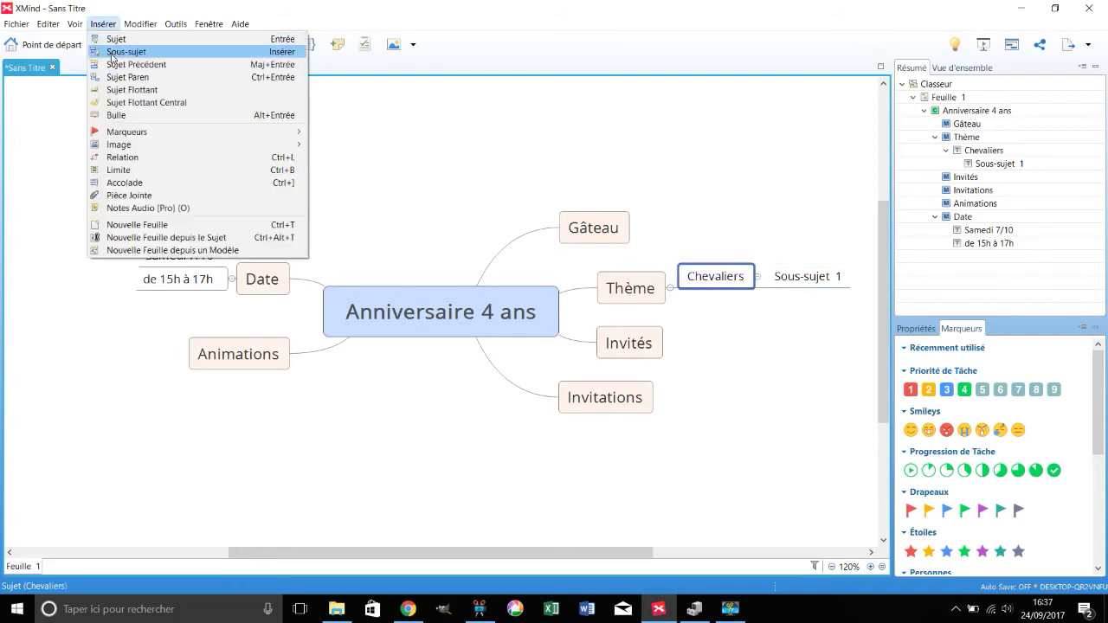
{"action": "left_click", "coordinate": [113, 55]}
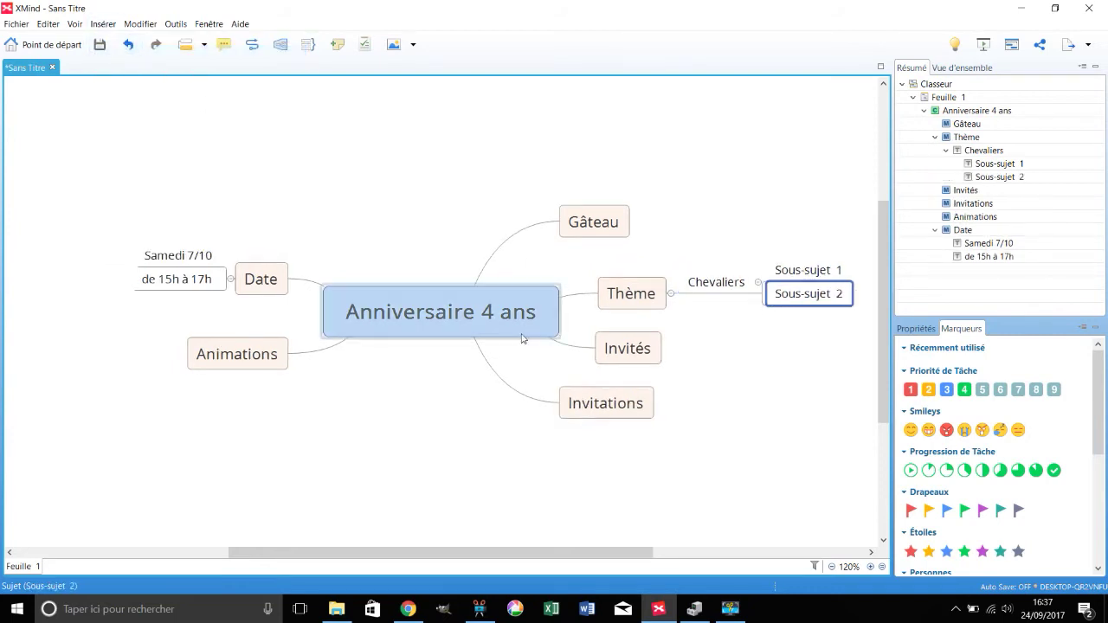
{"action": "key", "text": "Delete"}
{"action": "key", "text": "Delete"}
{"action": "left_click", "coordinate": [655, 355]}
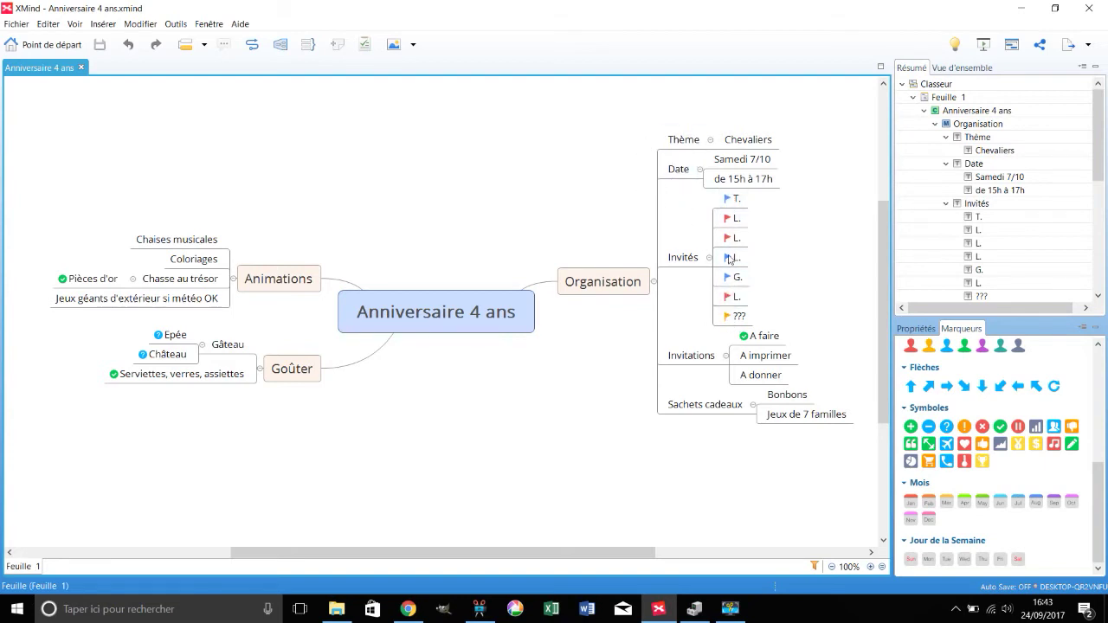
{"action": "left_click", "coordinate": [724, 320]}
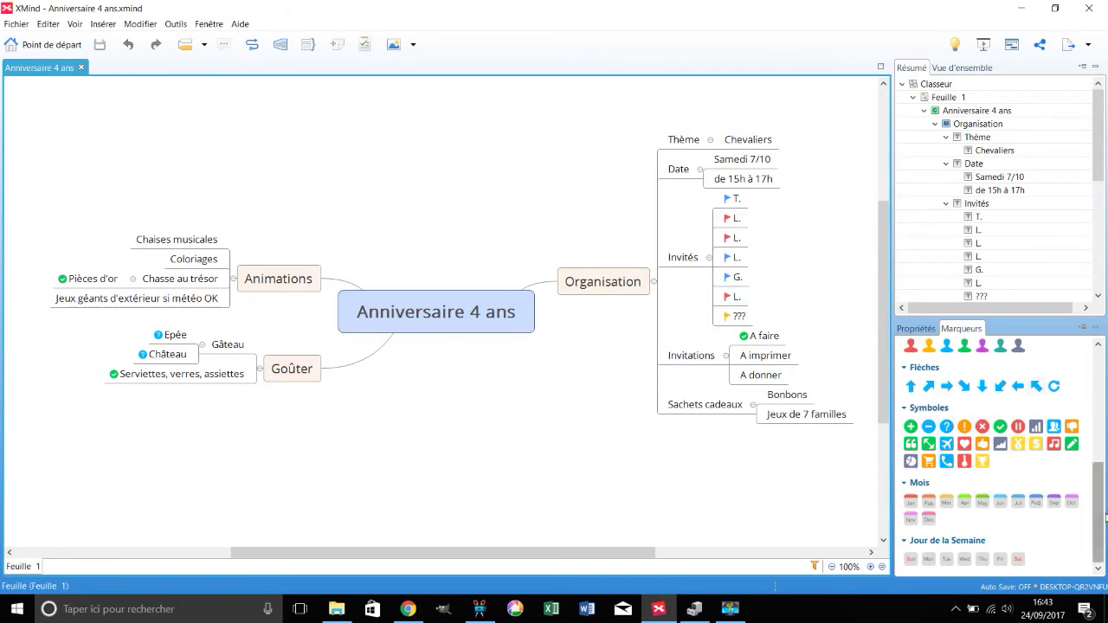
{"action": "left_click_drag", "start_coordinate": [1097, 512], "coordinate": [1106, 400]}
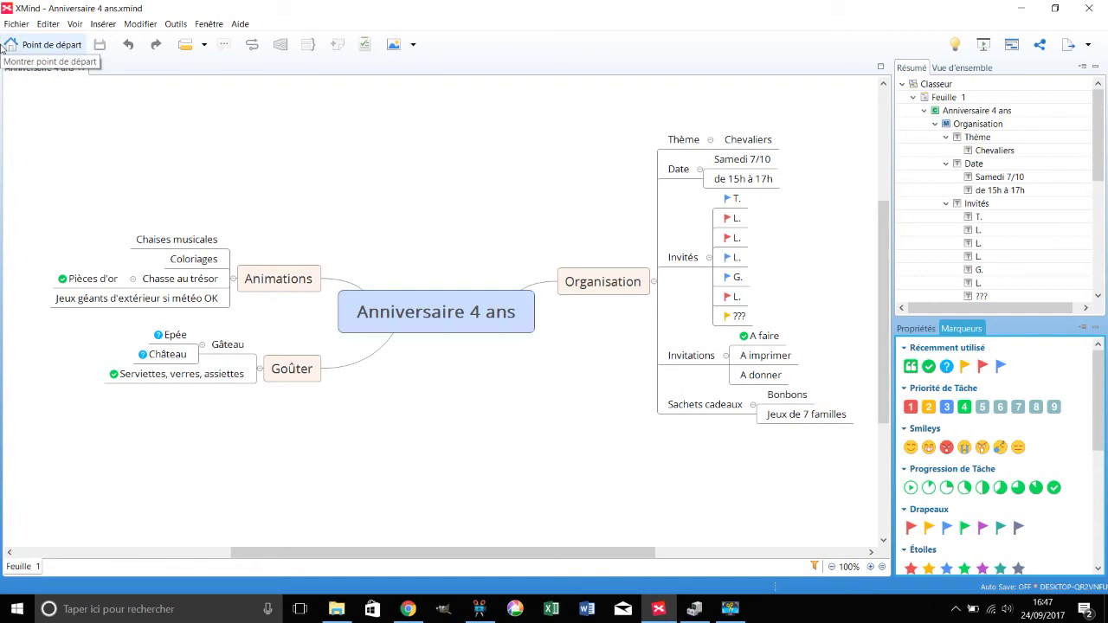
{"action": "left_click", "coordinate": [47, 24]}
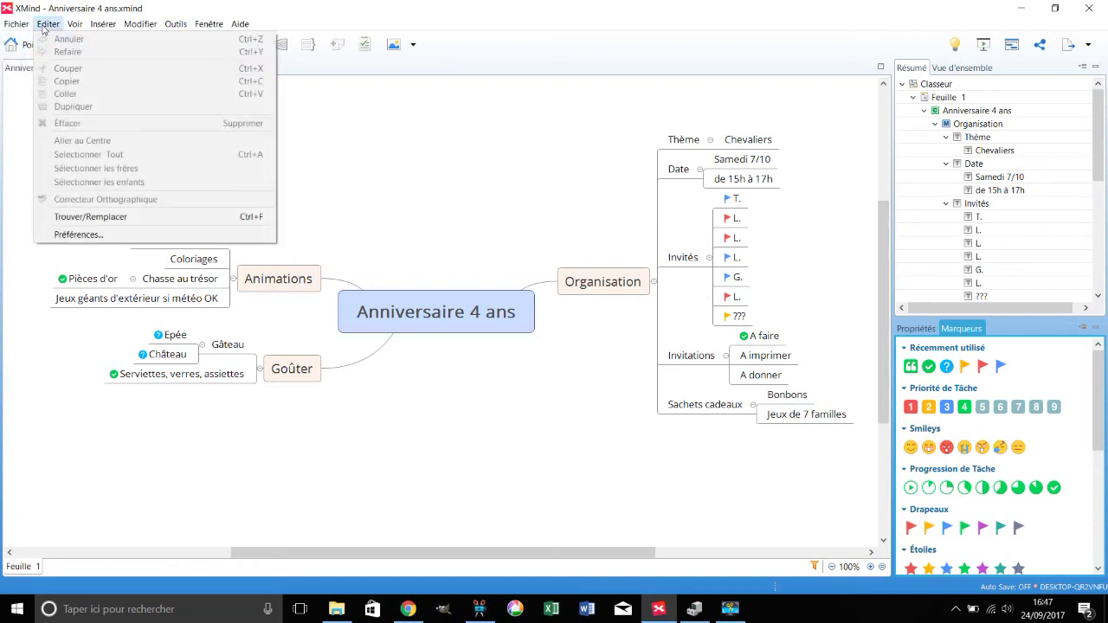
{"action": "mouse_move", "coordinate": [92, 25]}
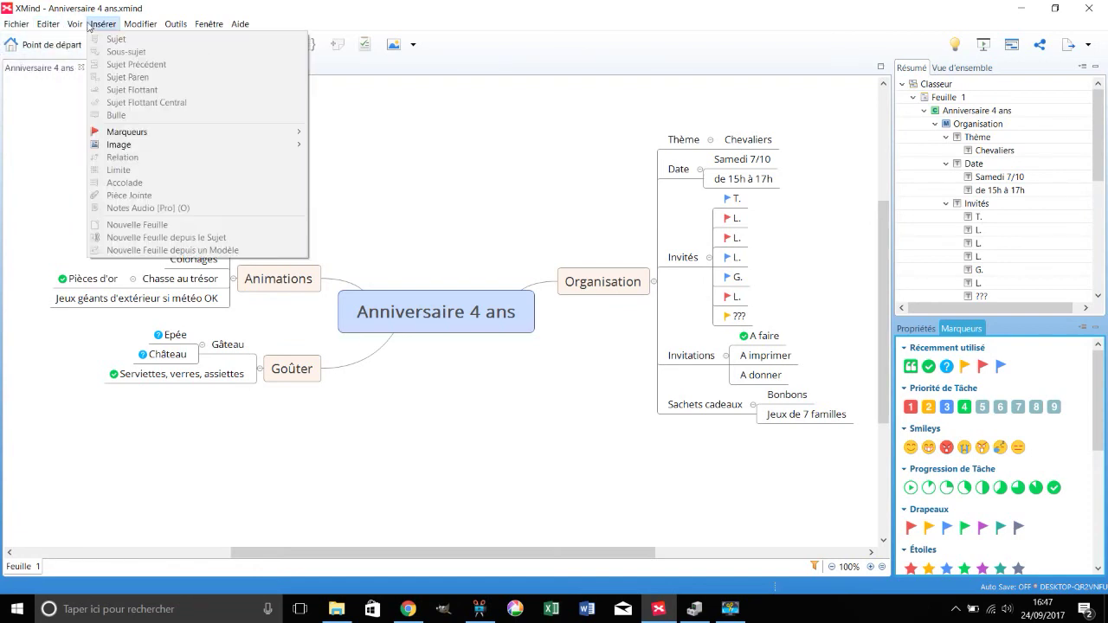
{"action": "mouse_move", "coordinate": [21, 26]}
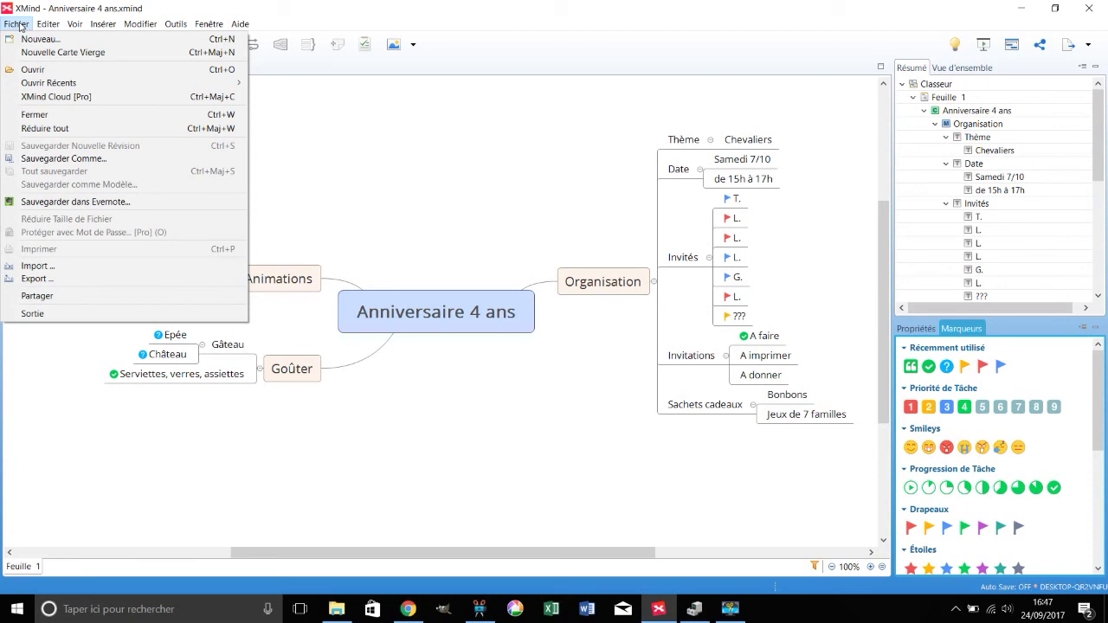
{"action": "left_click", "coordinate": [302, 154]}
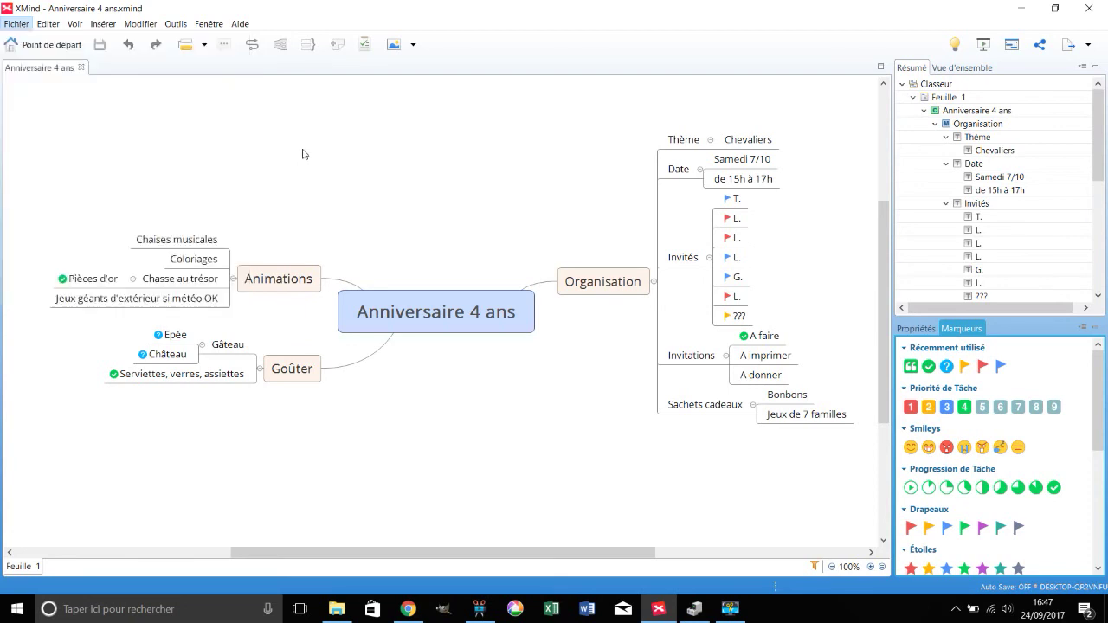